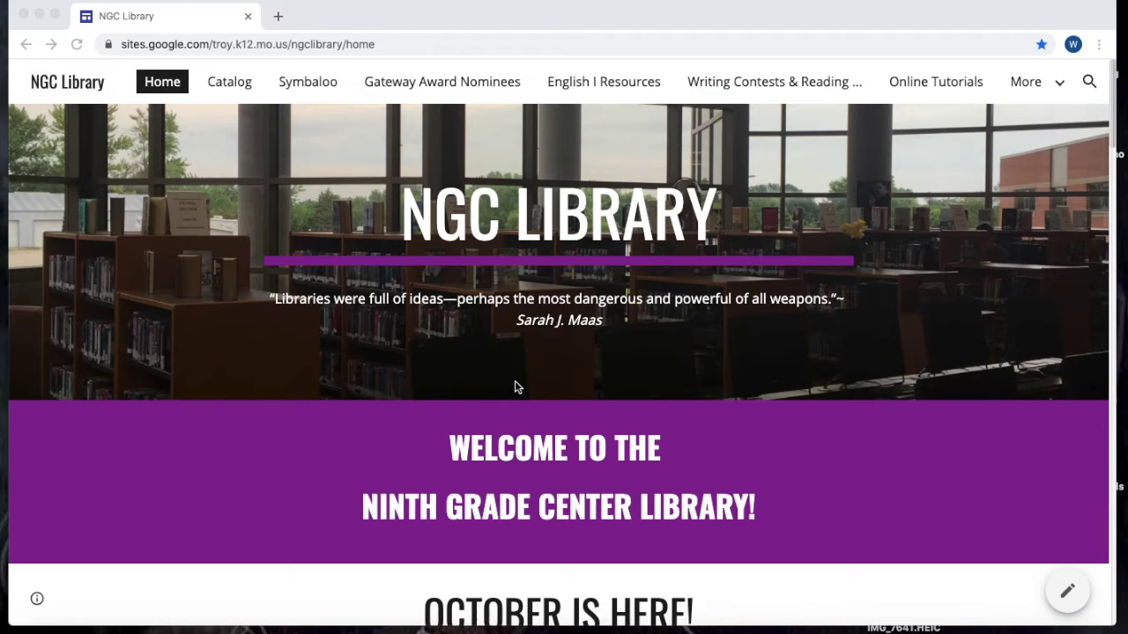
# Step: Open the library's Symbaloo page in Google Sites and scroll down through its tiles
pyautogui.scroll(-3, 515, 388)
pyautogui.scroll(3, 514, 387)
pyautogui.click(317, 81)
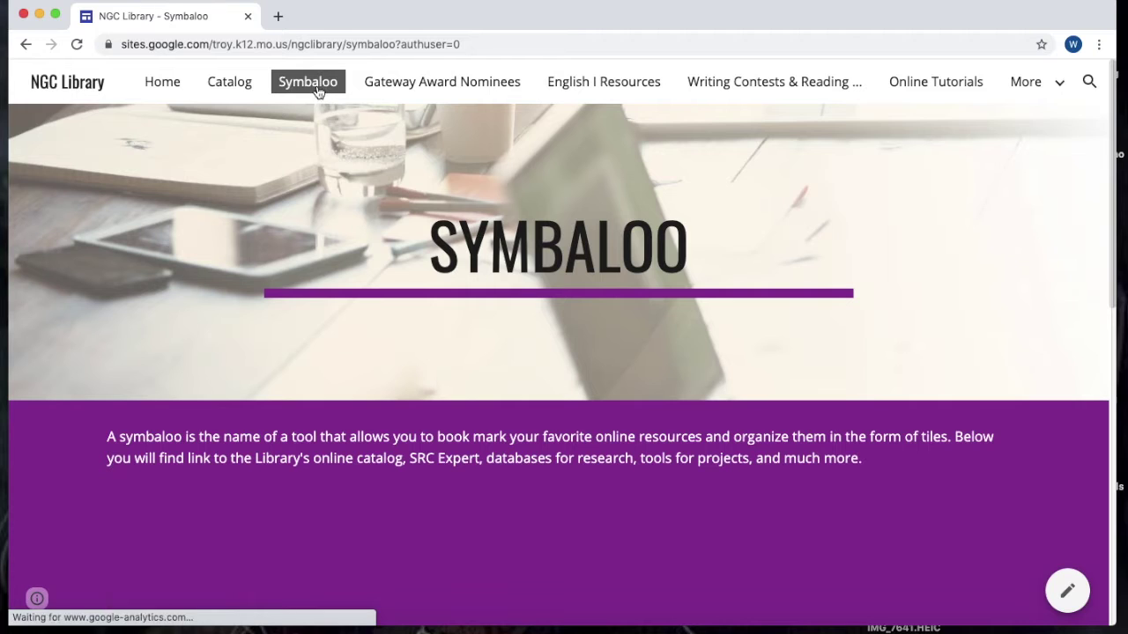
pyautogui.scroll(-5, 379, 269)
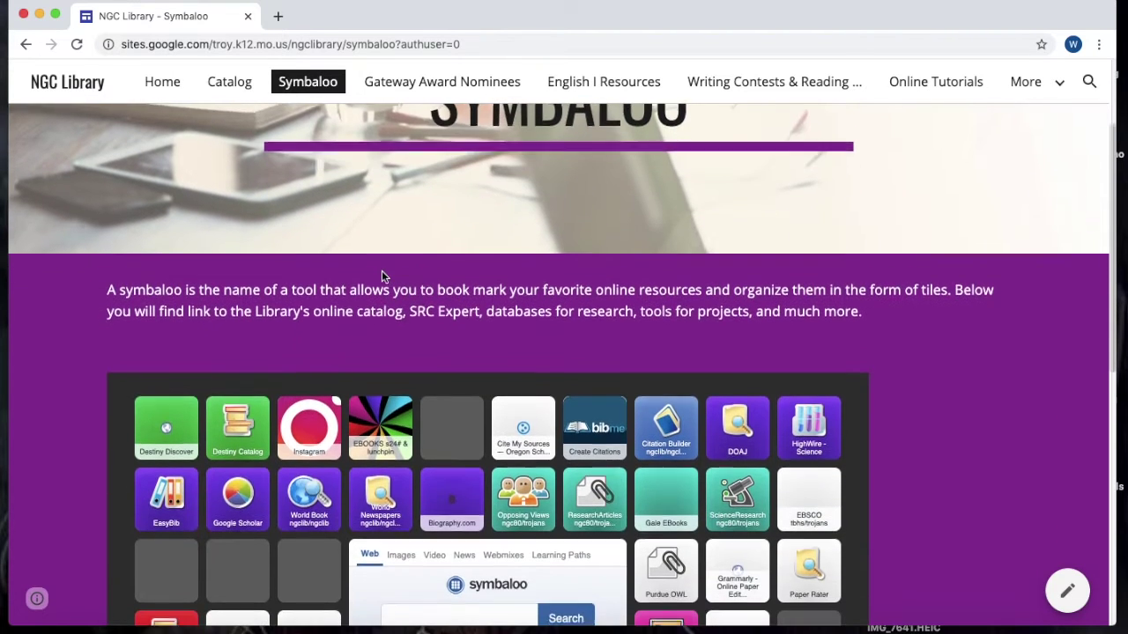
pyautogui.scroll(-2, 381, 273)
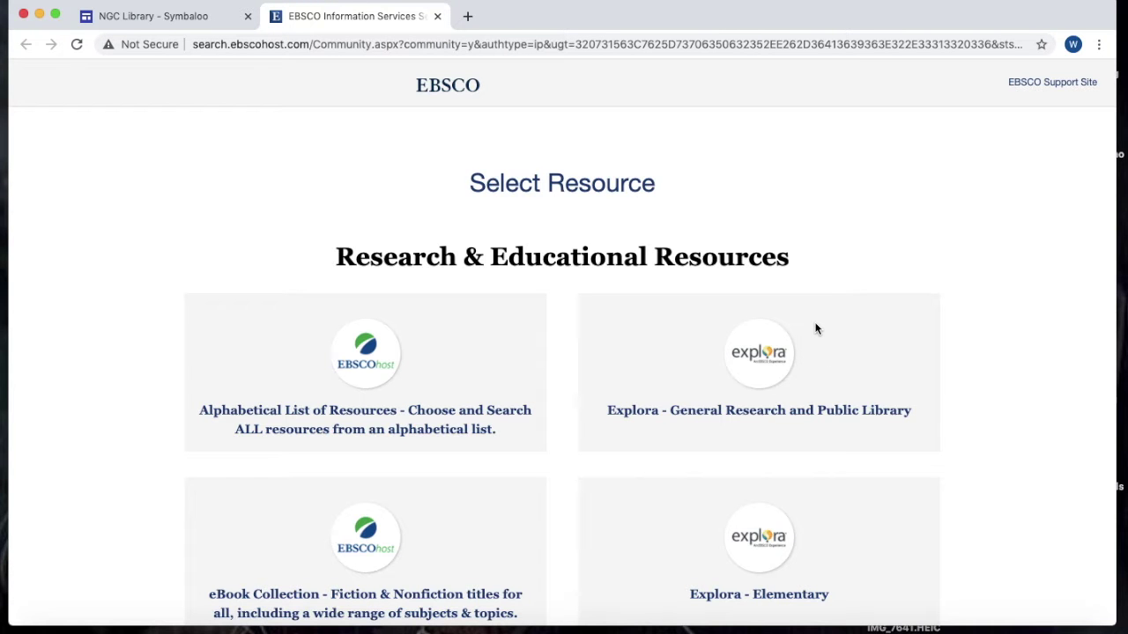
# Step: Scroll the EBSCO Select Resource list and choose 'Explora - High School'
pyautogui.scroll(-5, 815, 329)
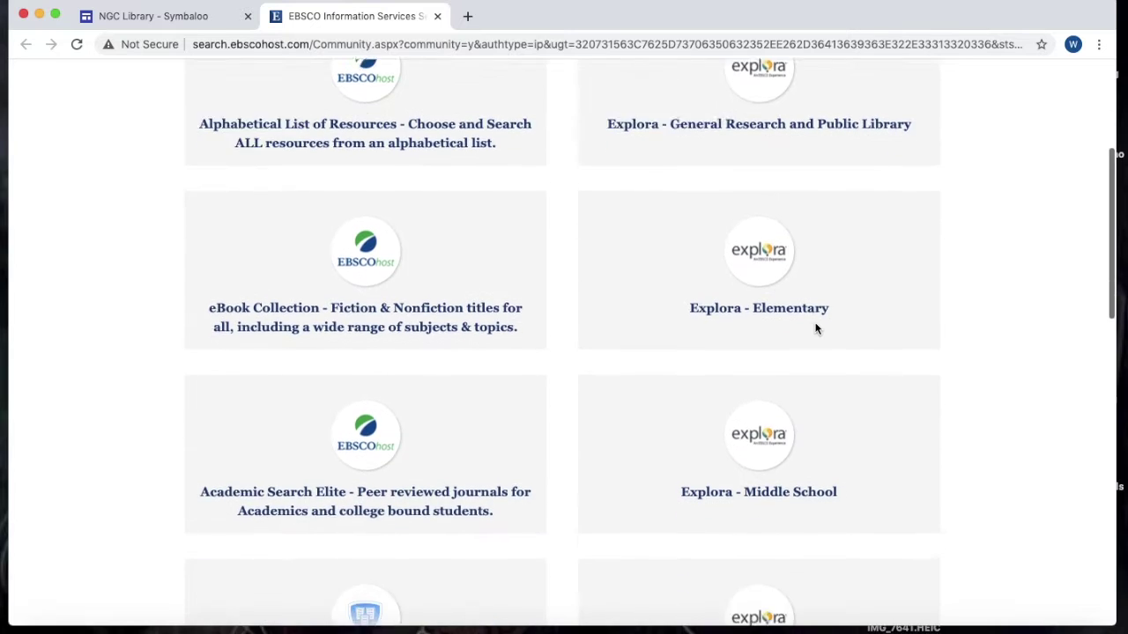
pyautogui.scroll(-6, 815, 328)
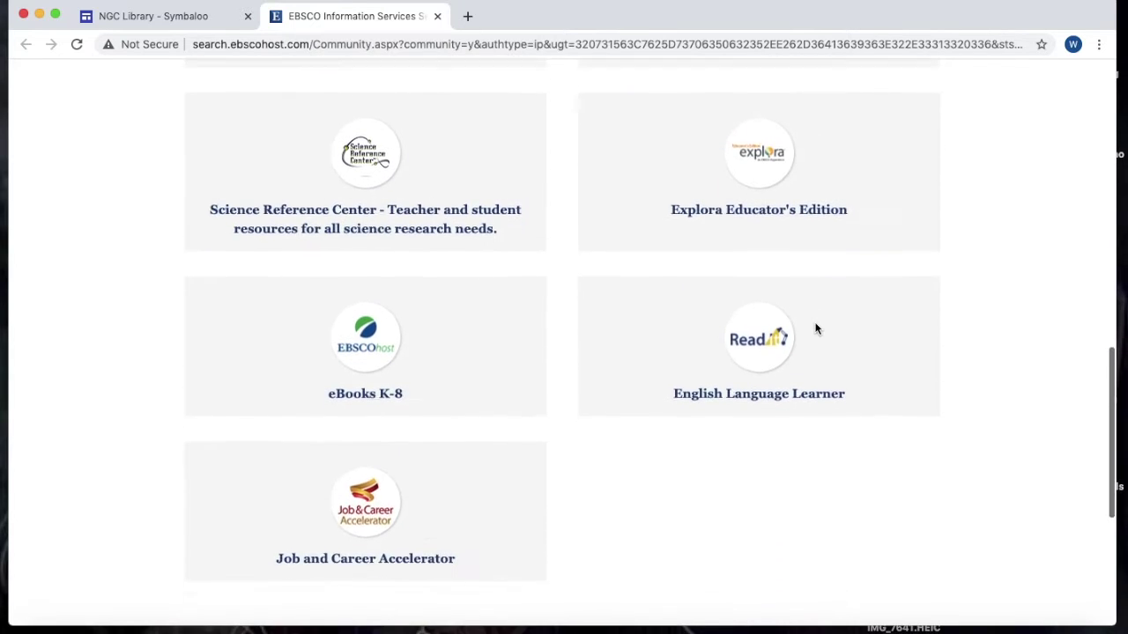
pyautogui.scroll(-1, 815, 328)
pyautogui.scroll(3, 815, 329)
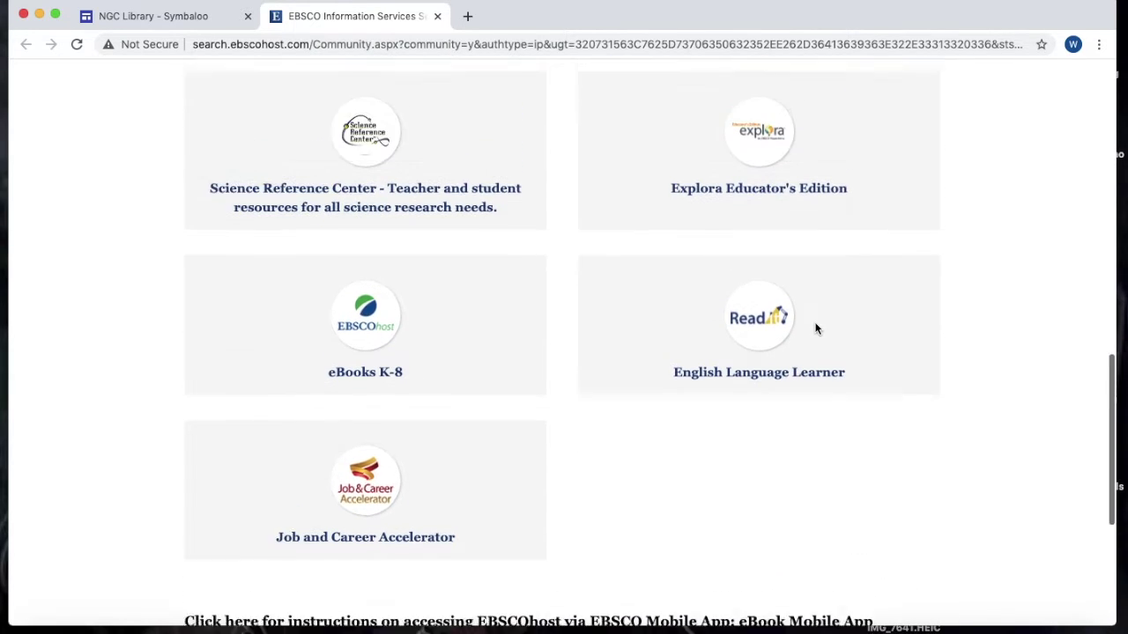
pyautogui.scroll(3, 815, 328)
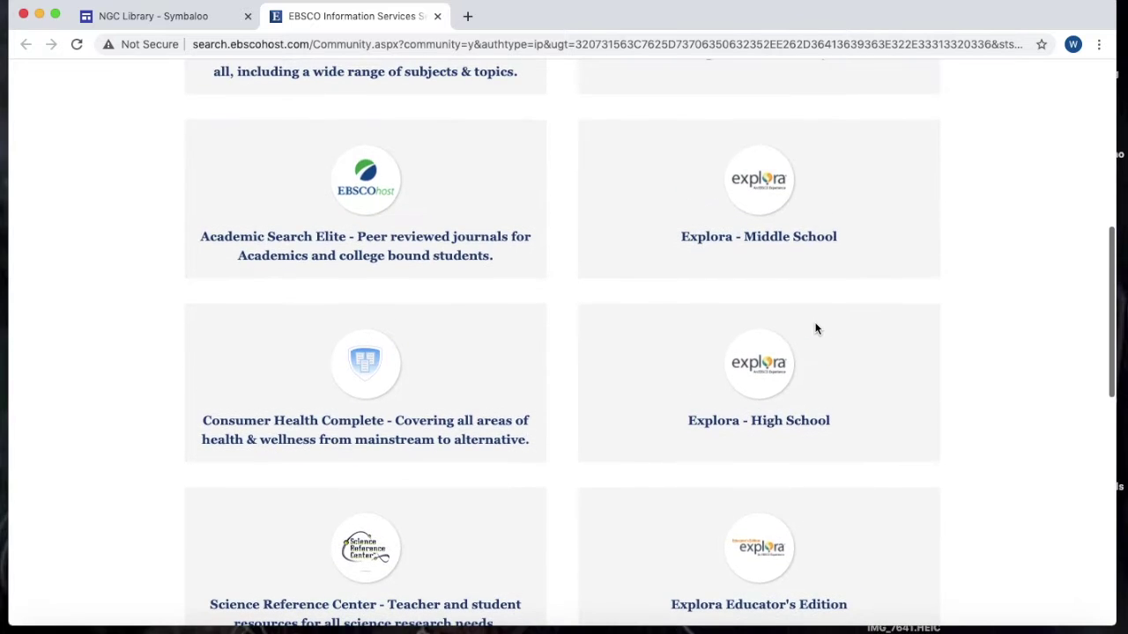
pyautogui.scroll(2, 815, 329)
pyautogui.scroll(3, 815, 329)
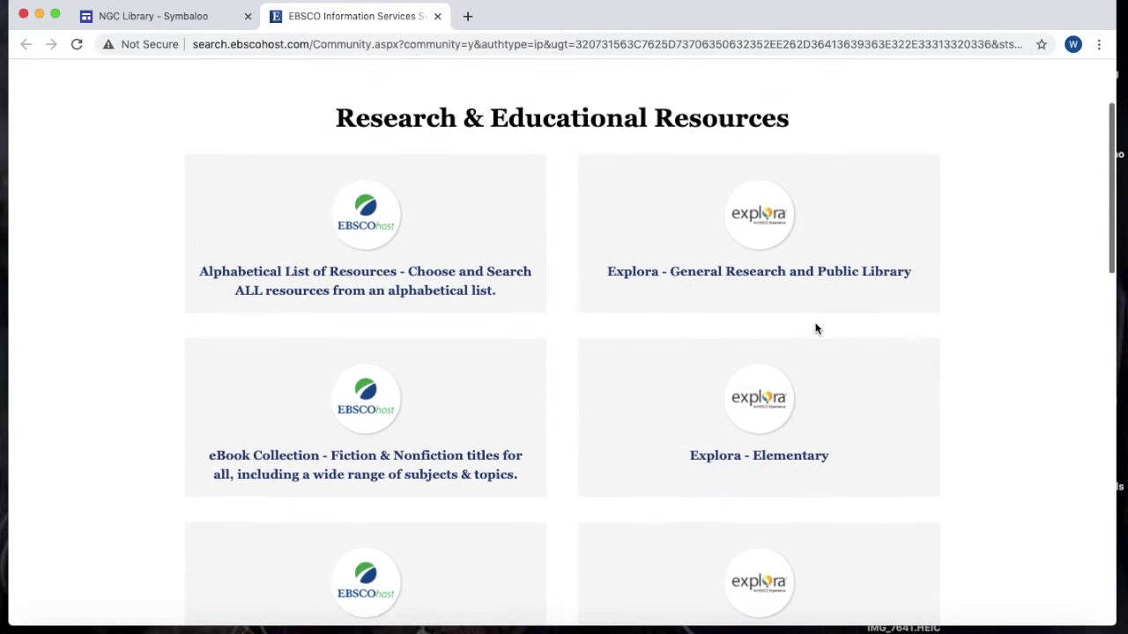
pyautogui.scroll(-5, 815, 328)
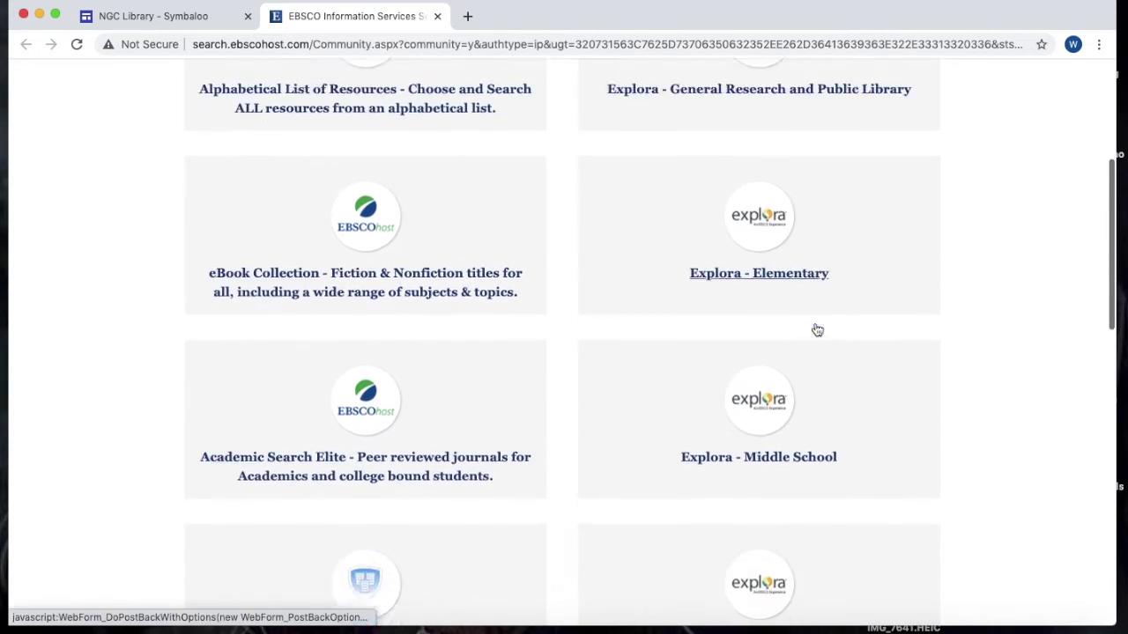
pyautogui.scroll(-2, 818, 330)
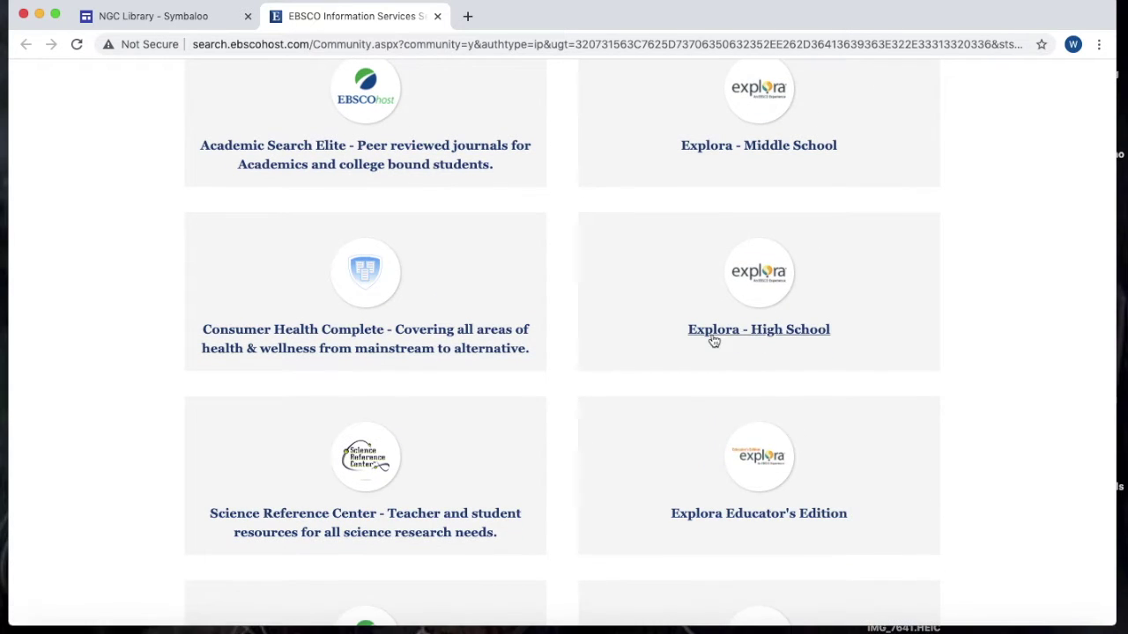
pyautogui.click(773, 338)
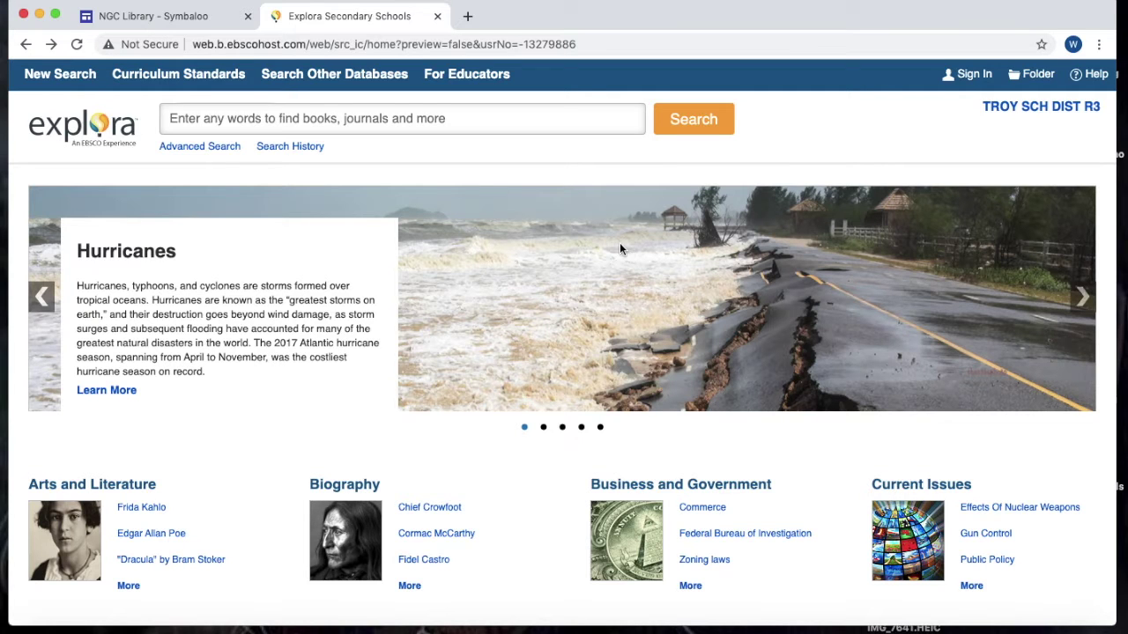
# Step: Scroll through Explora's topic categories, from Arts and Literature to Science and Math, and back up
pyautogui.scroll(-3, 576, 367)
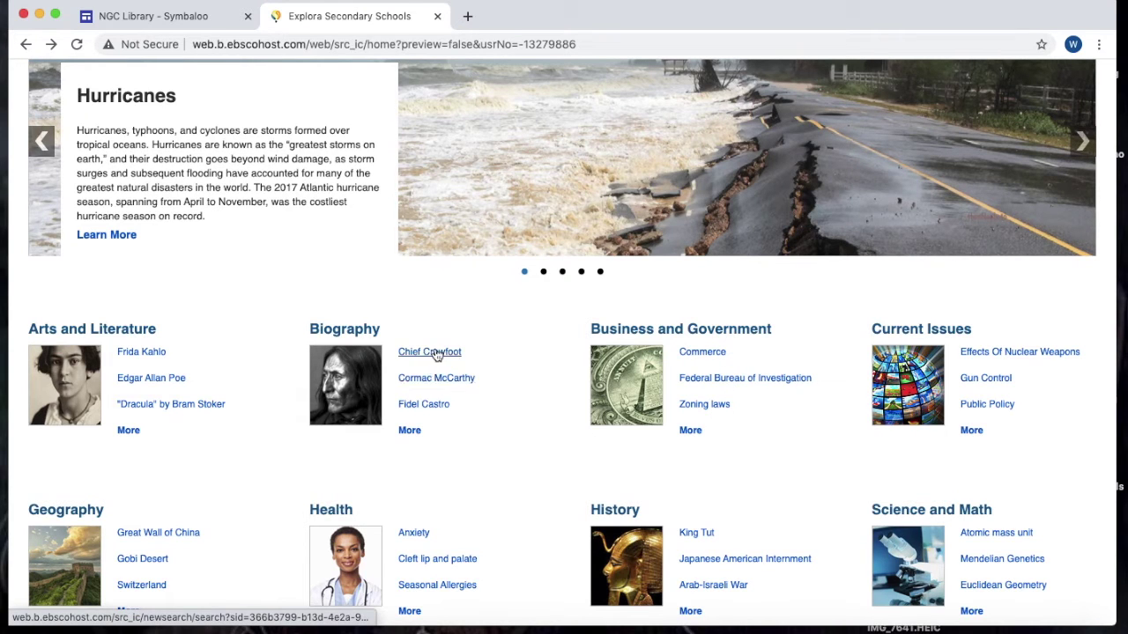
pyautogui.scroll(-2, 467, 454)
pyautogui.scroll(-2, 469, 458)
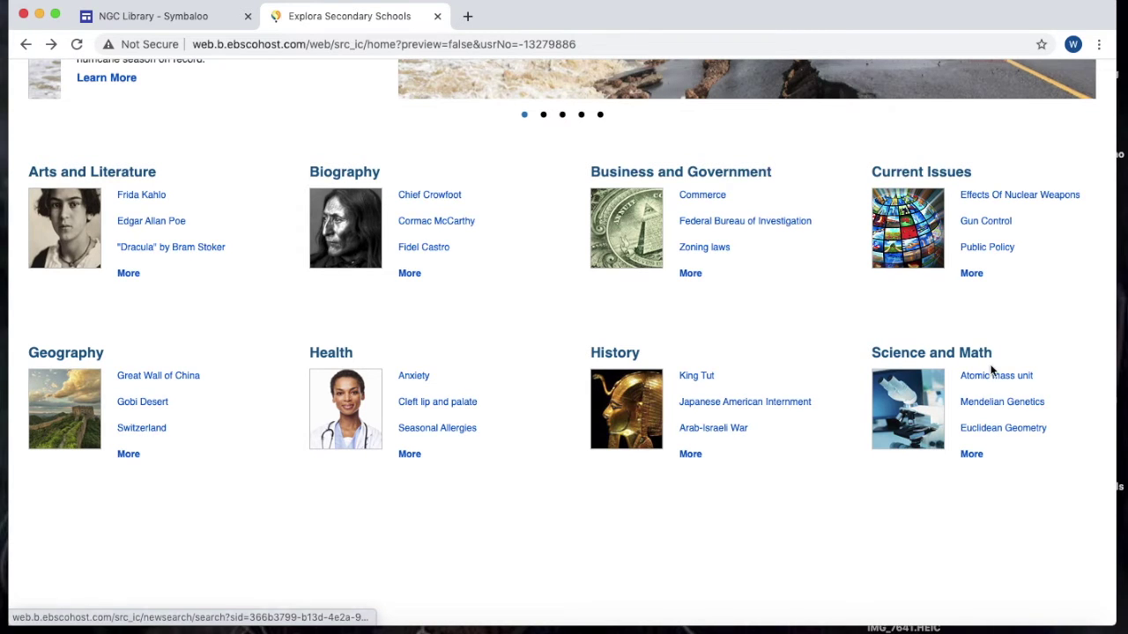
pyautogui.scroll(5, 985, 377)
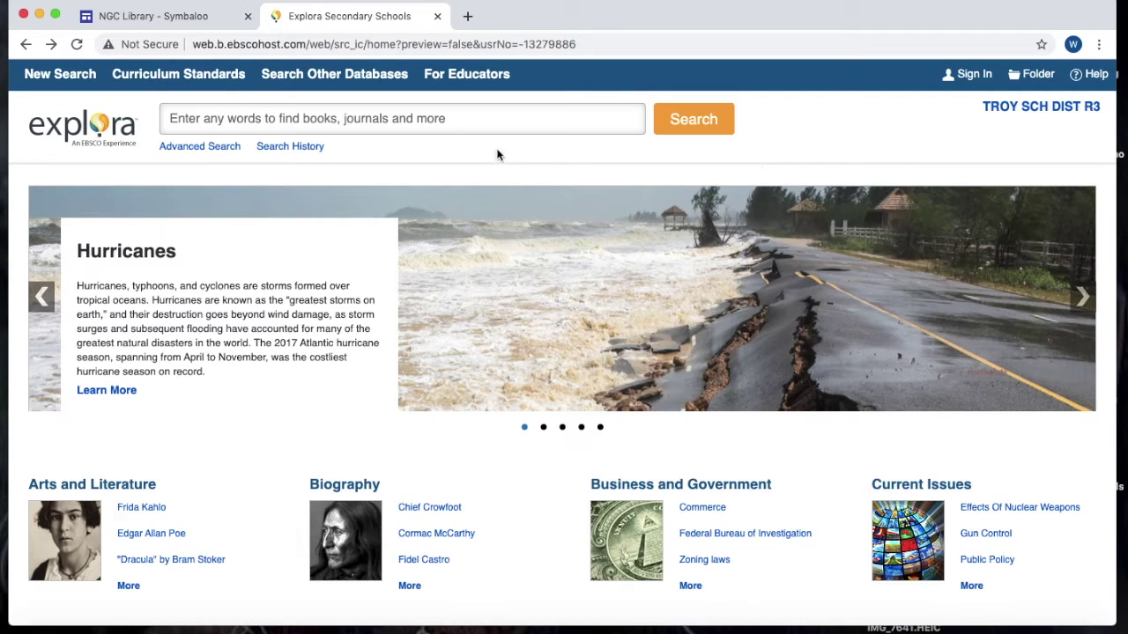
# Step: Search Explora for 'climate change or global warming' using the autocomplete suggestion for 'Climate'
pyautogui.click(420, 123)
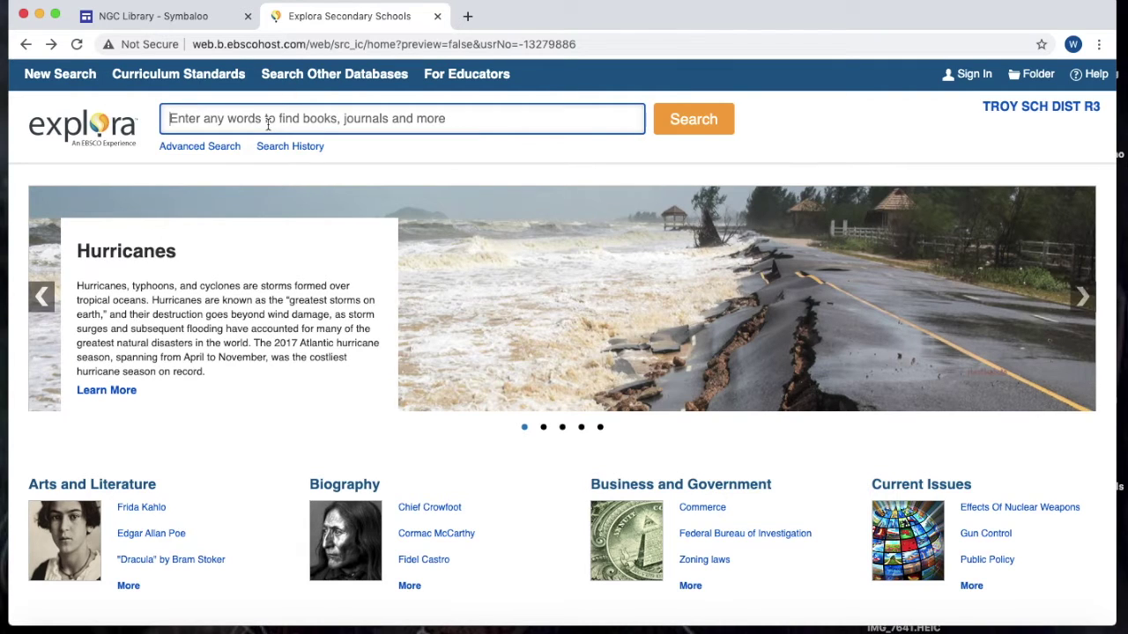
pyautogui.write('Climate')
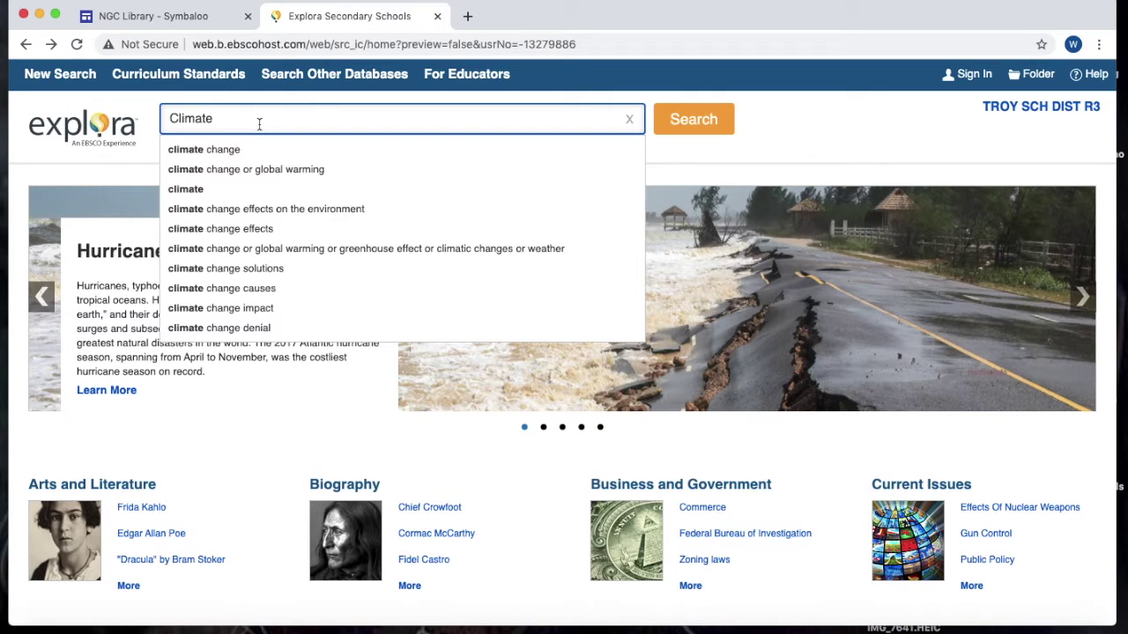
pyautogui.click(264, 169)
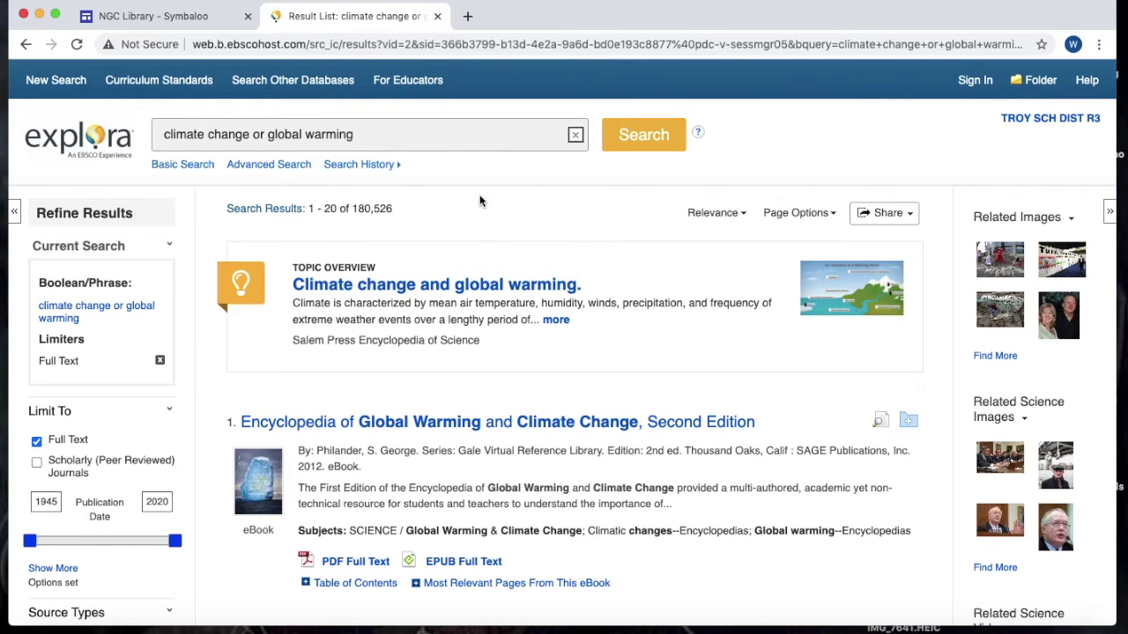
# Step: Scroll the 180,526 results down to the Encyclopedia of Global Warming and Climate Change eBook
pyautogui.scroll(-1, 481, 201)
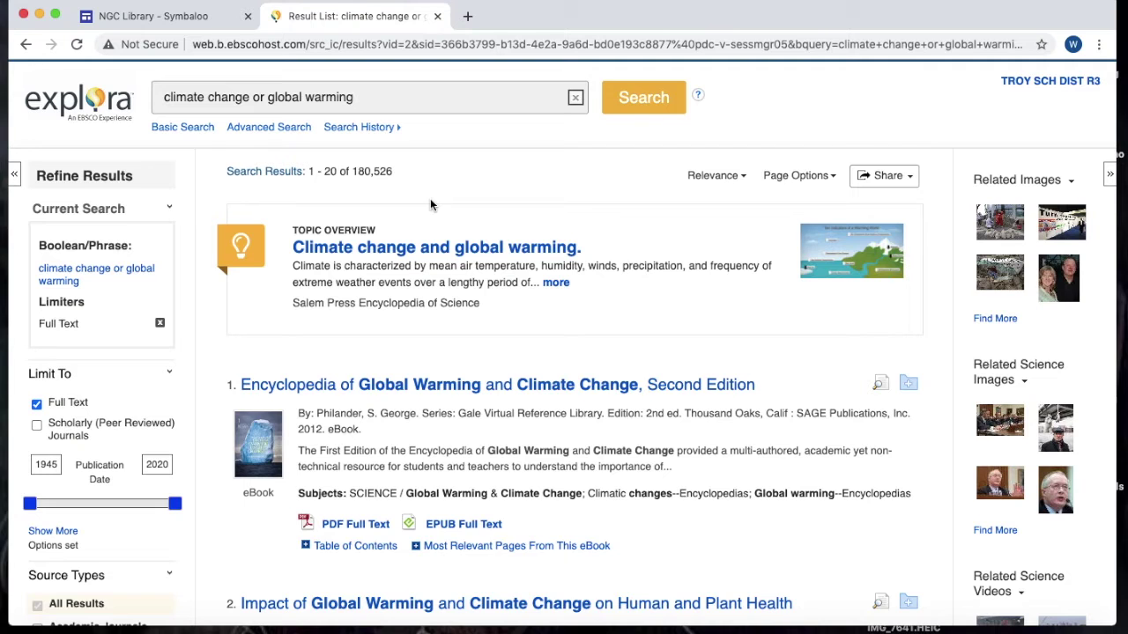
pyautogui.scroll(-1, 430, 204)
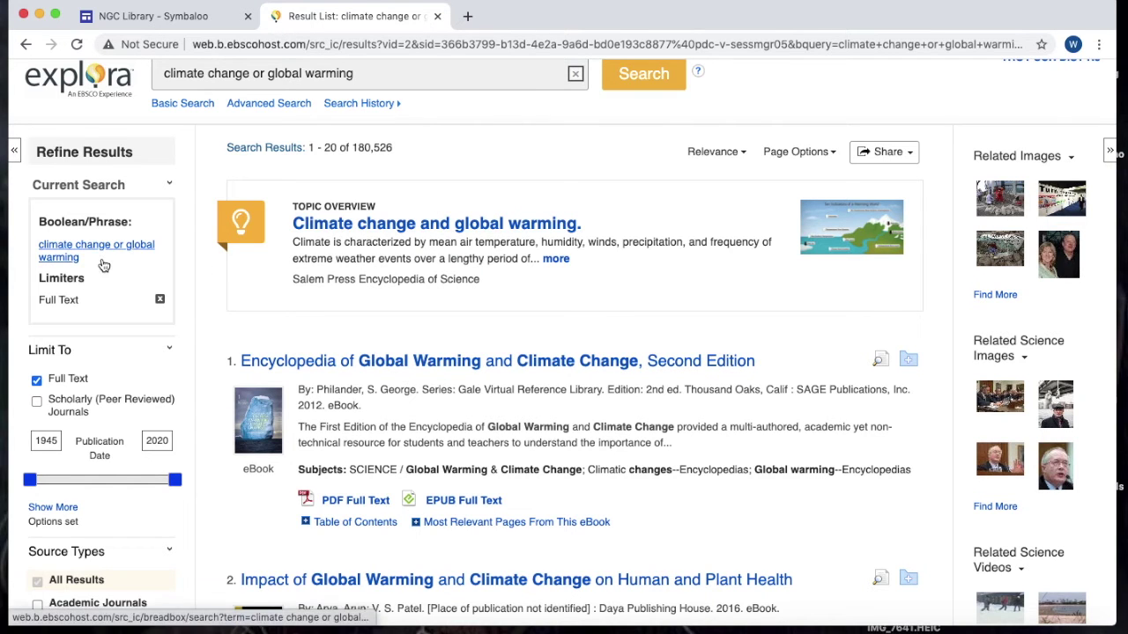
pyautogui.scroll(-3, 111, 305)
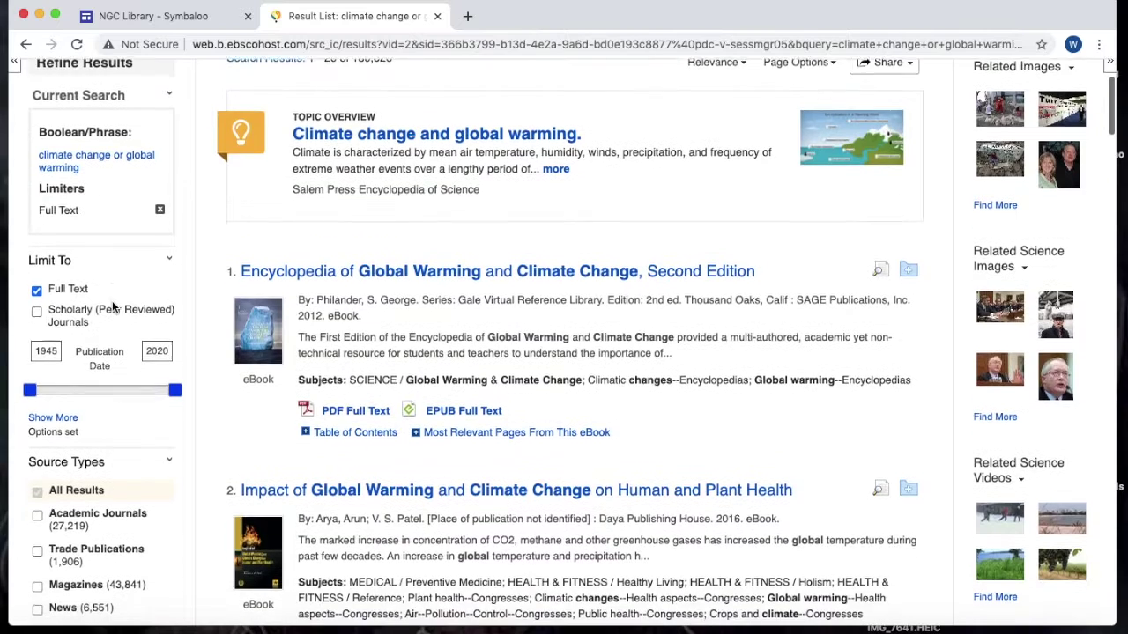
pyautogui.scroll(-1, 112, 305)
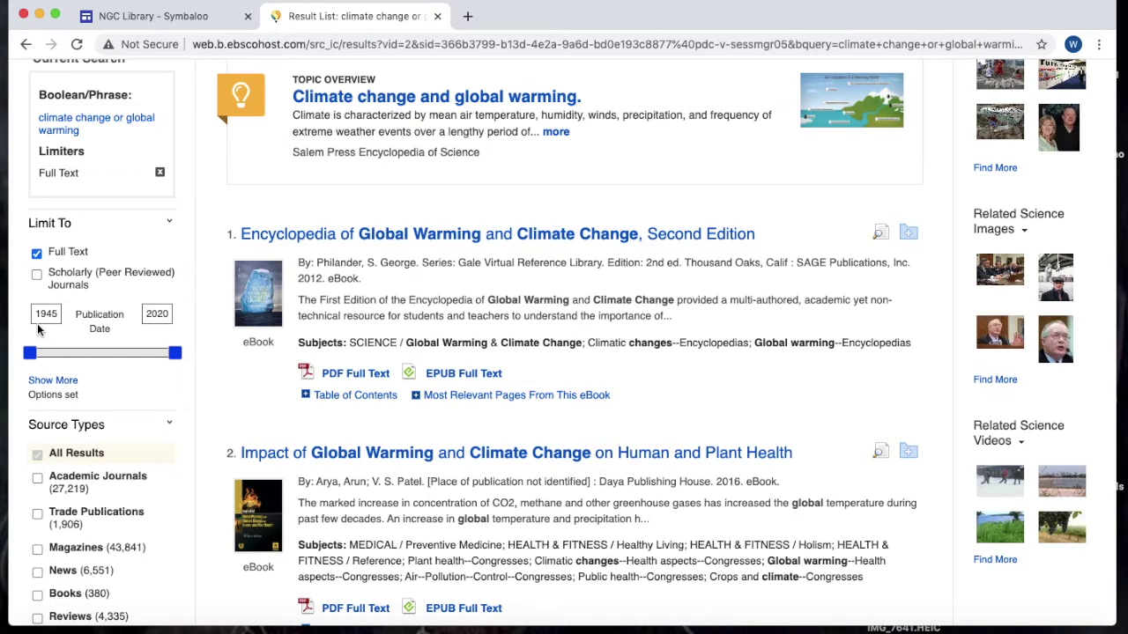
pyautogui.moveTo(30, 352); pyautogui.dragTo(154, 365)
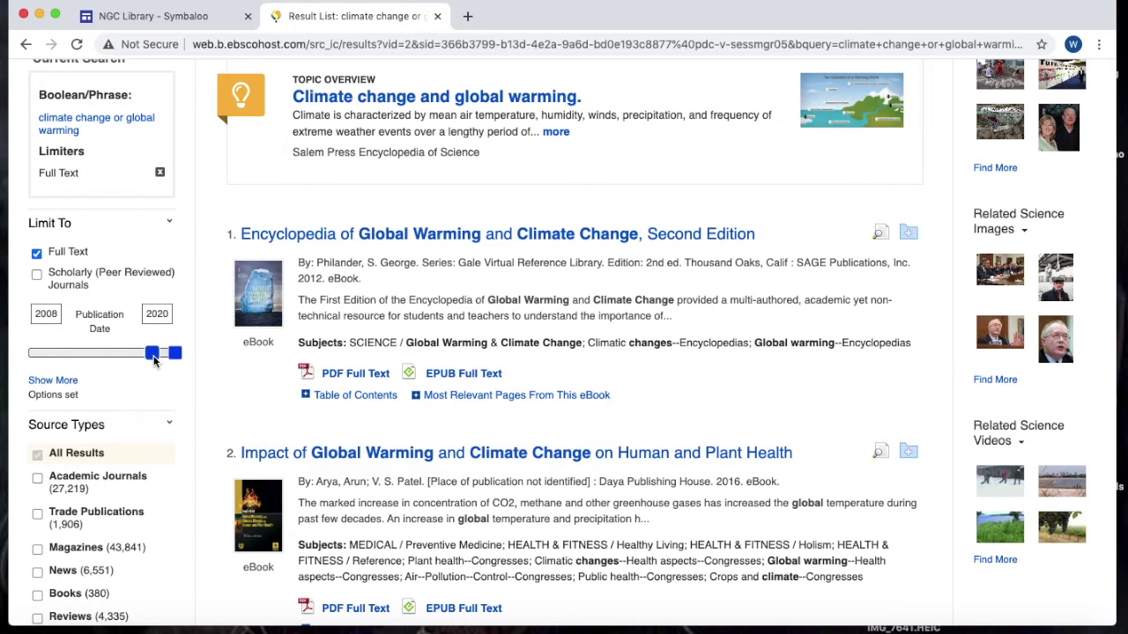
pyautogui.moveTo(153, 358); pyautogui.dragTo(156, 358)
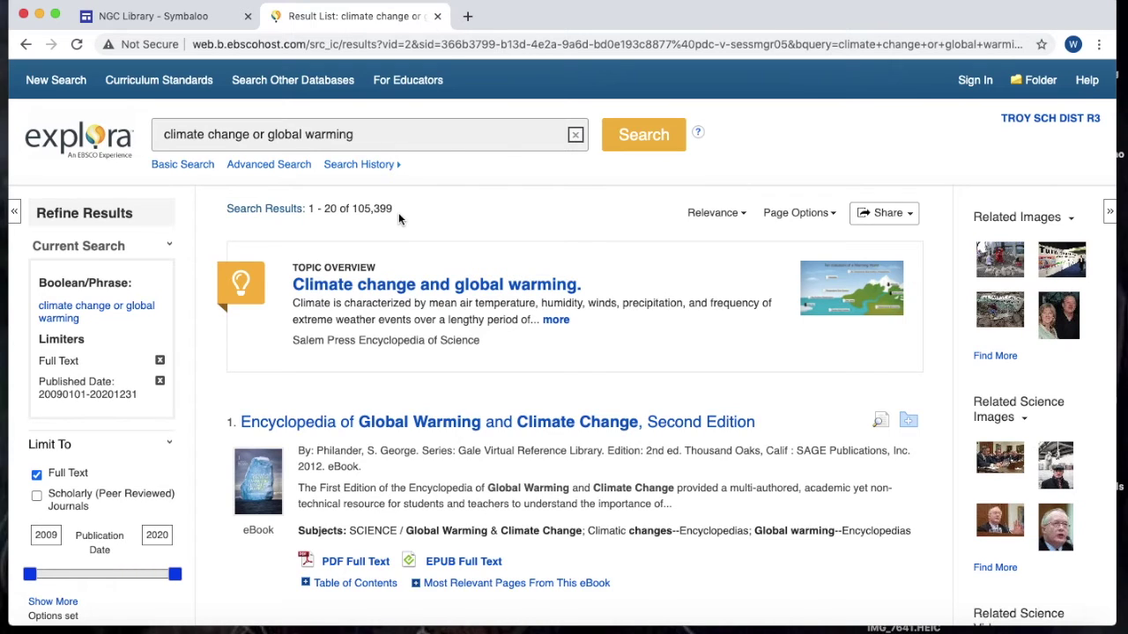
pyautogui.scroll(-5, 398, 214)
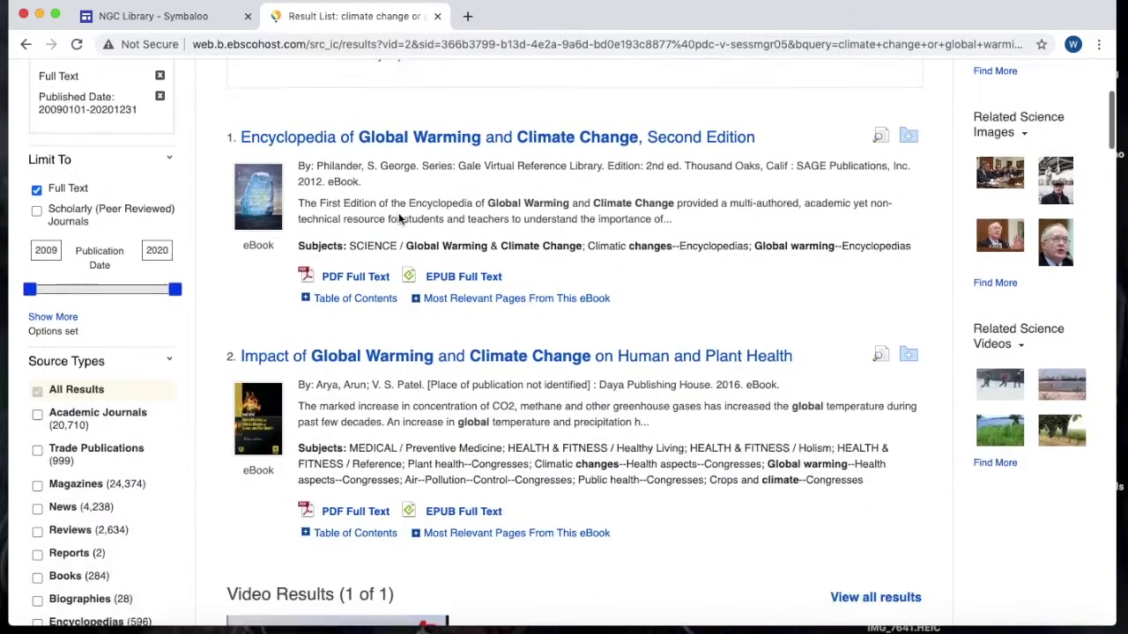
pyautogui.scroll(-3, 398, 212)
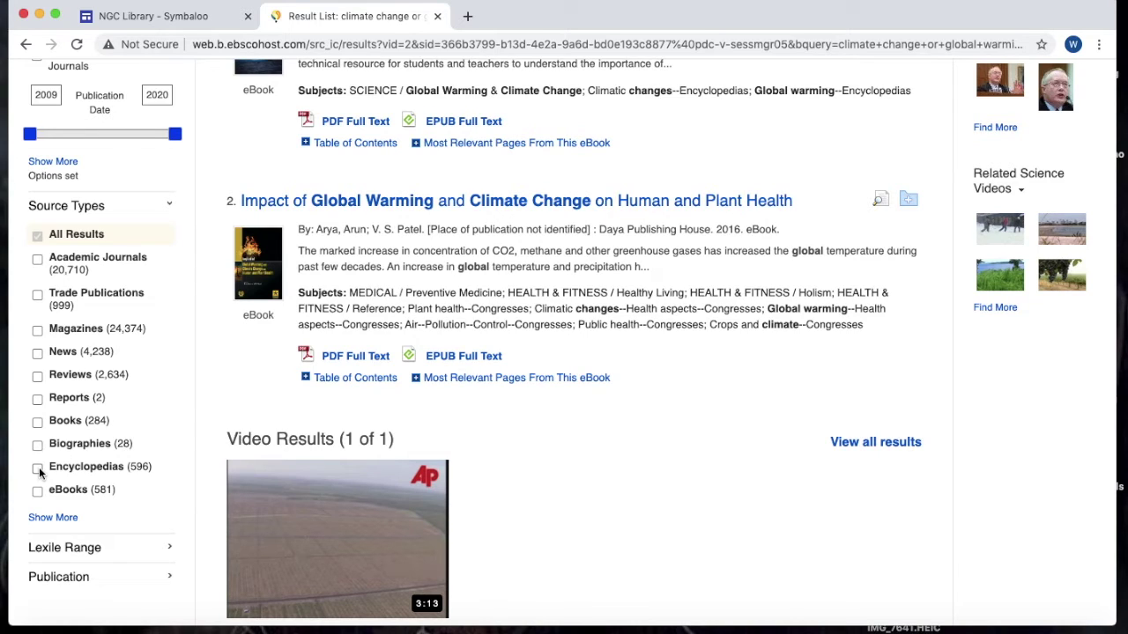
pyautogui.scroll(-2, 38, 467)
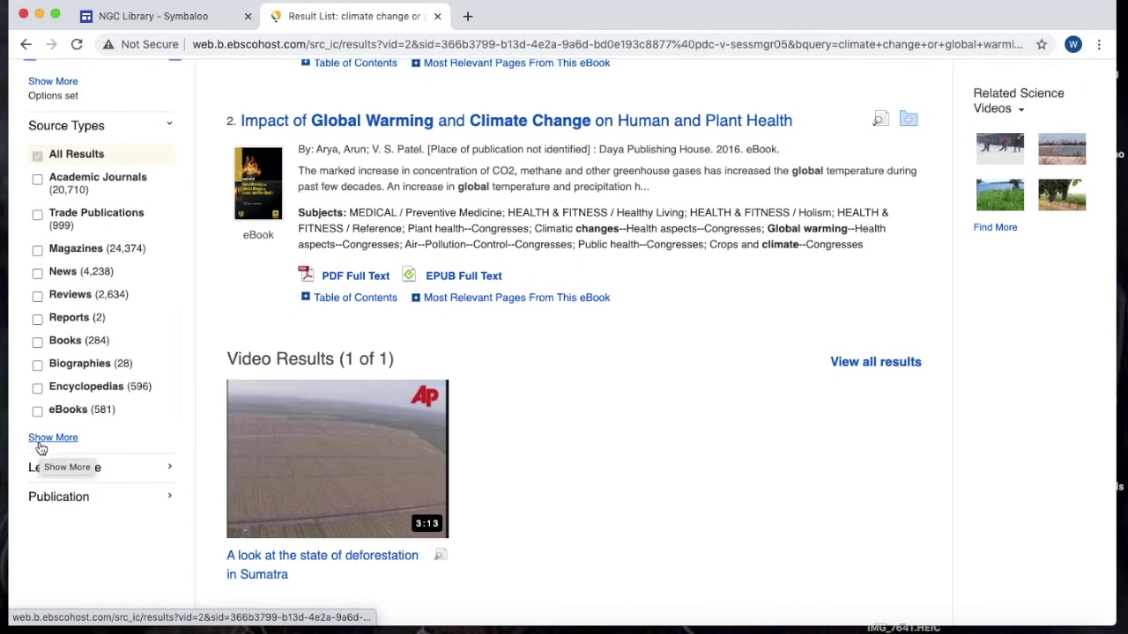
pyautogui.scroll(-1, 38, 450)
# Step: Limit the climate change results to Lexile Range 901-1100, leaving 3,366 results
pyautogui.click(171, 441)
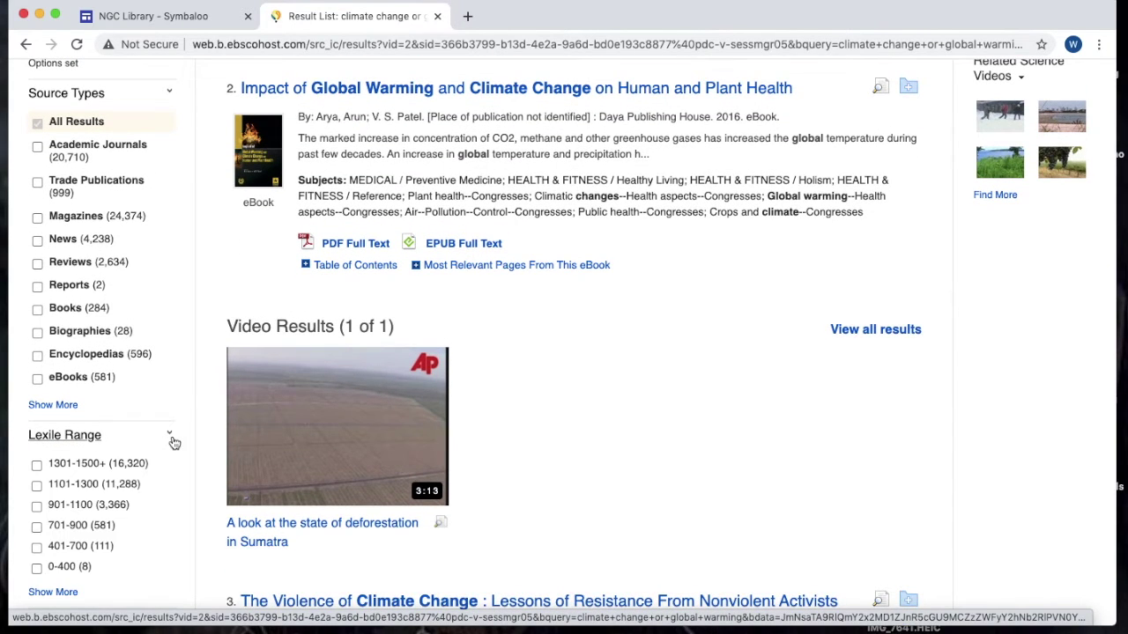
pyautogui.scroll(-2, 158, 496)
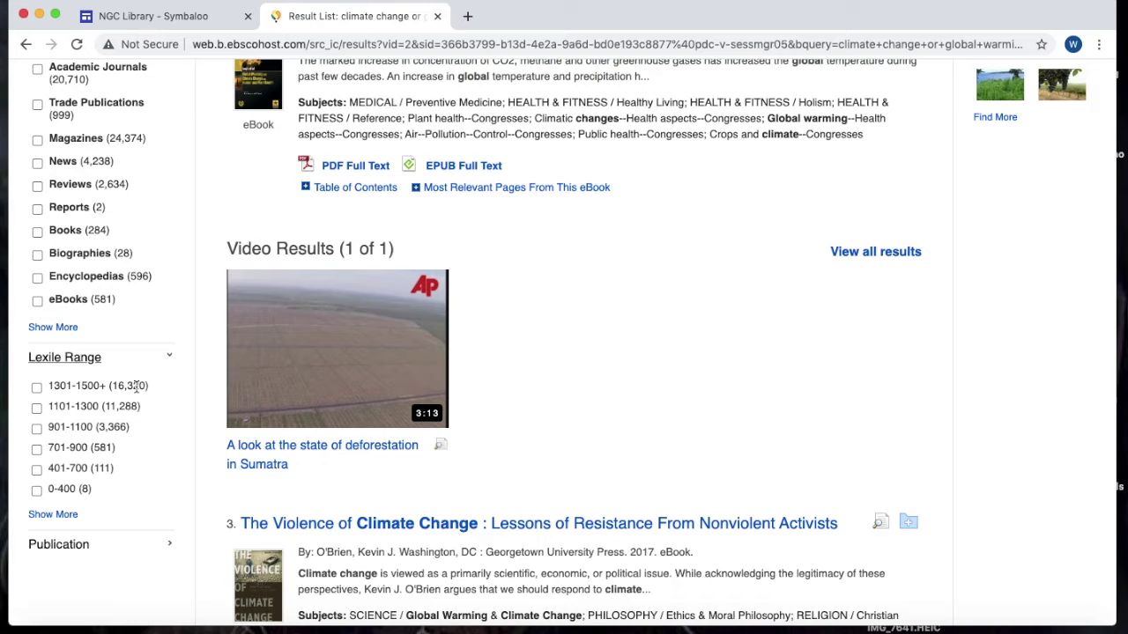
pyautogui.click(37, 429)
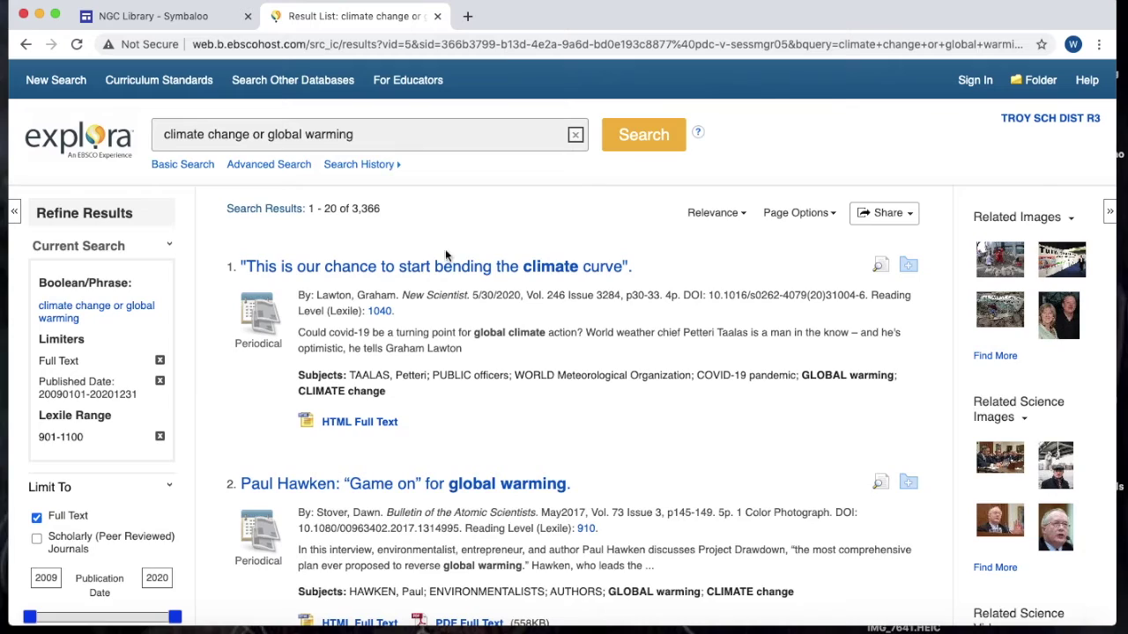
# Step: Scroll to the updated source type counts: Magazines 2,546, Reviews 200, Academic Journals 39
pyautogui.scroll(-2, 451, 255)
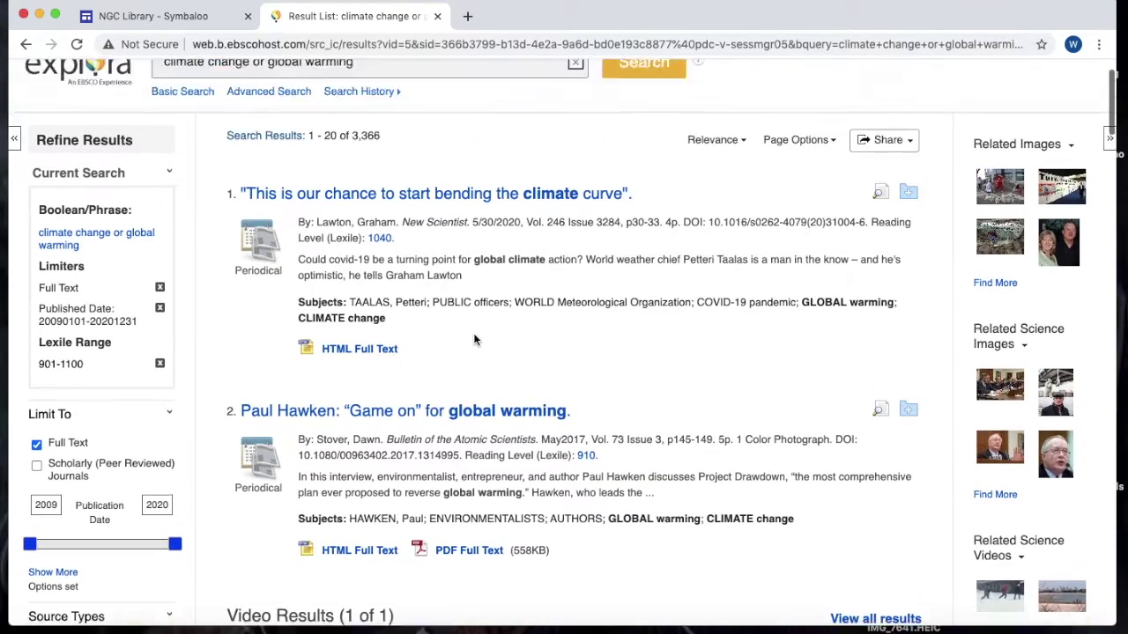
pyautogui.scroll(-5, 473, 335)
pyautogui.scroll(-8, 474, 339)
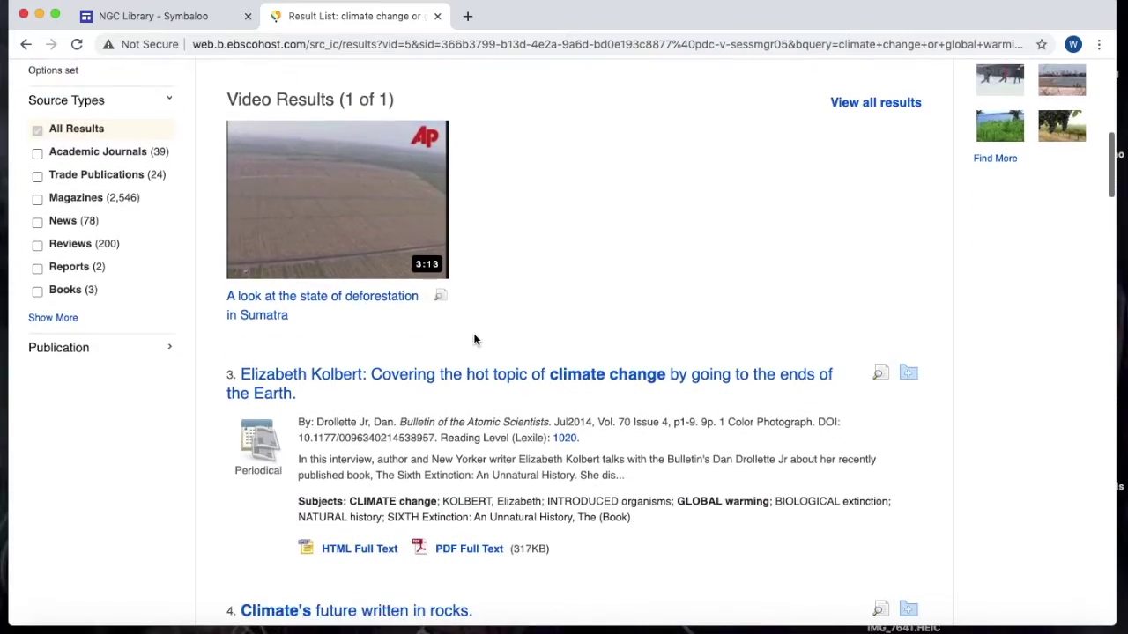
pyautogui.scroll(-2, 474, 340)
pyautogui.scroll(10, 474, 339)
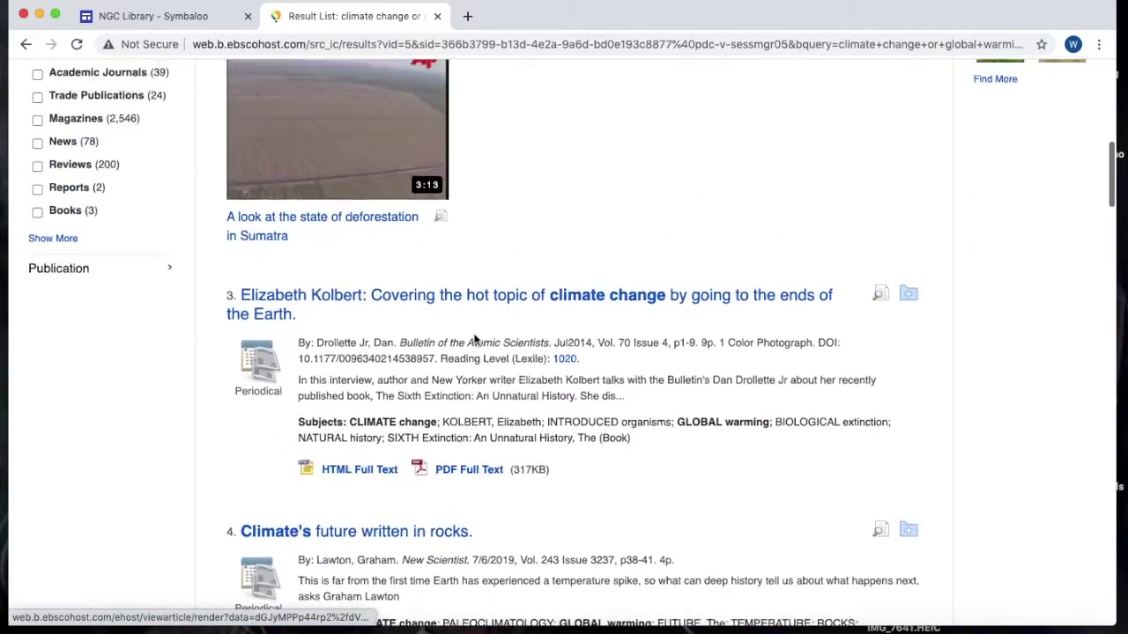
pyautogui.scroll(4, 475, 339)
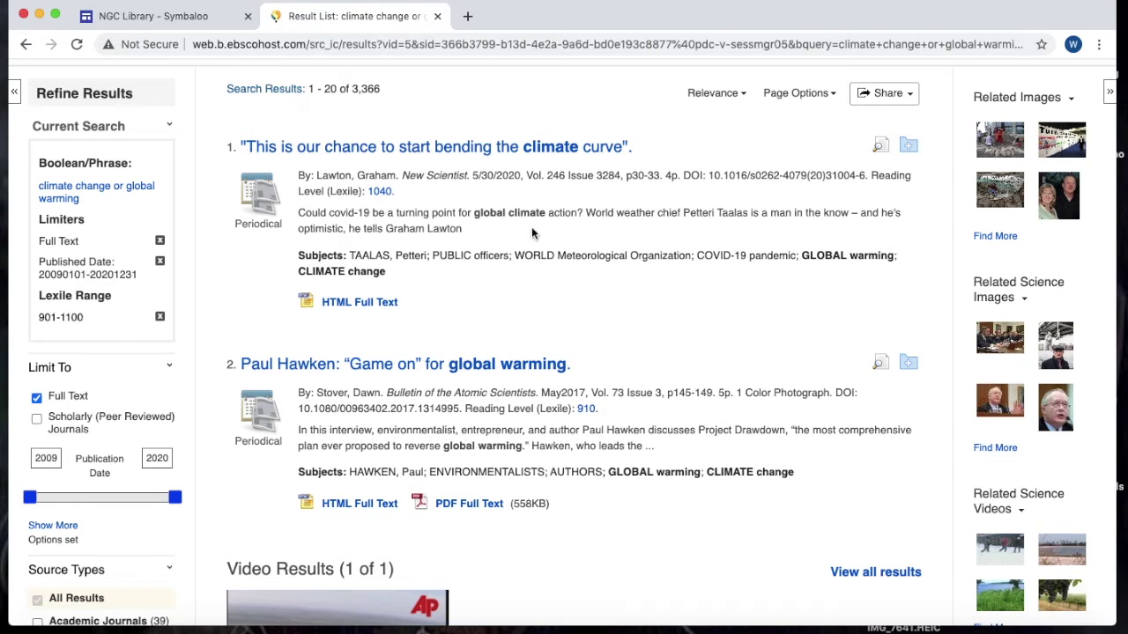
pyautogui.scroll(-4, 590, 232)
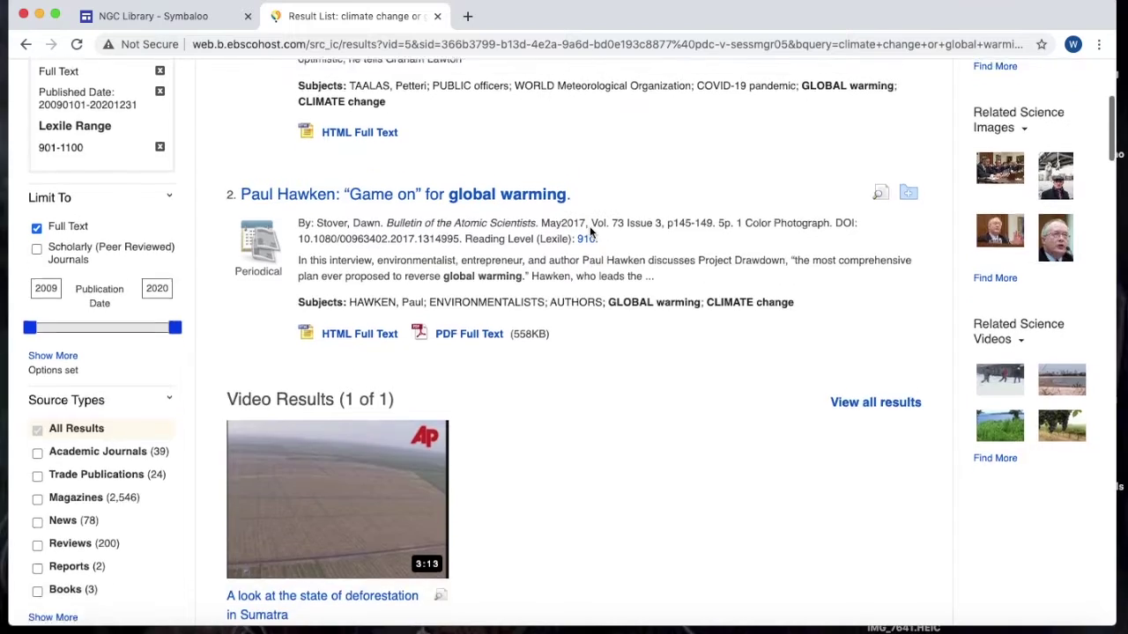
pyautogui.scroll(2, 590, 232)
pyautogui.scroll(3, 590, 232)
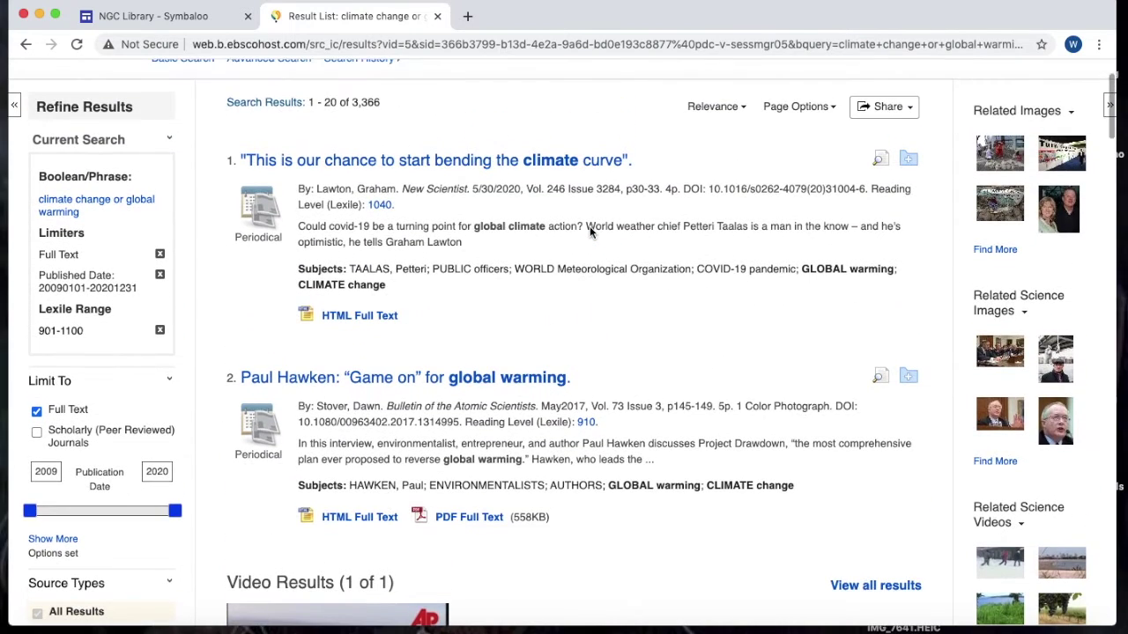
pyautogui.scroll(-2, 589, 226)
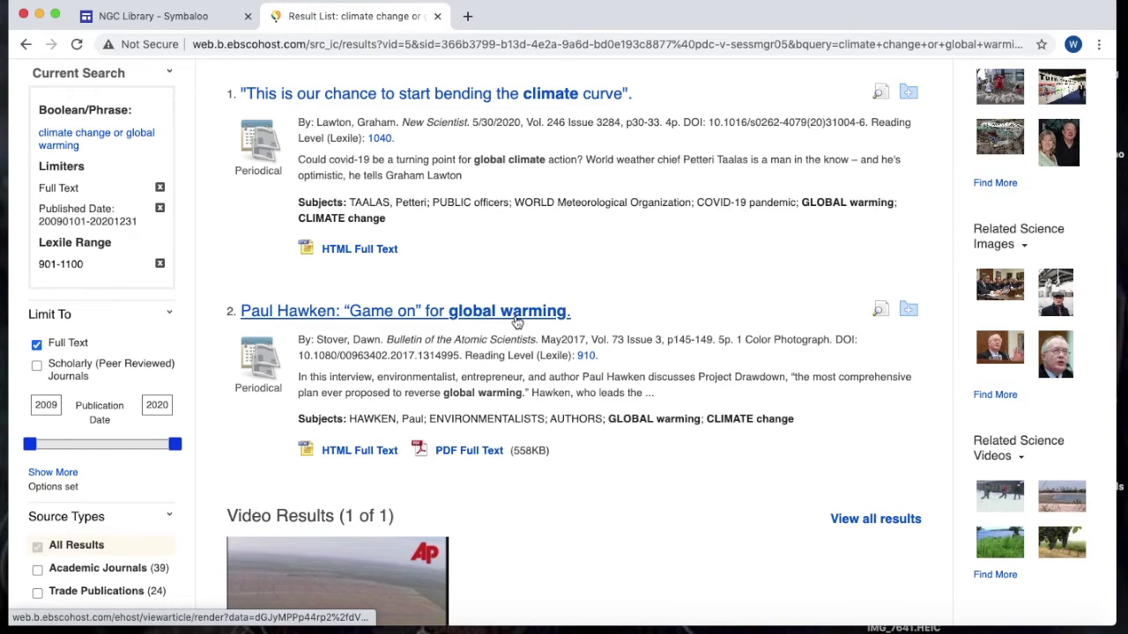
pyautogui.scroll(-2, 316, 460)
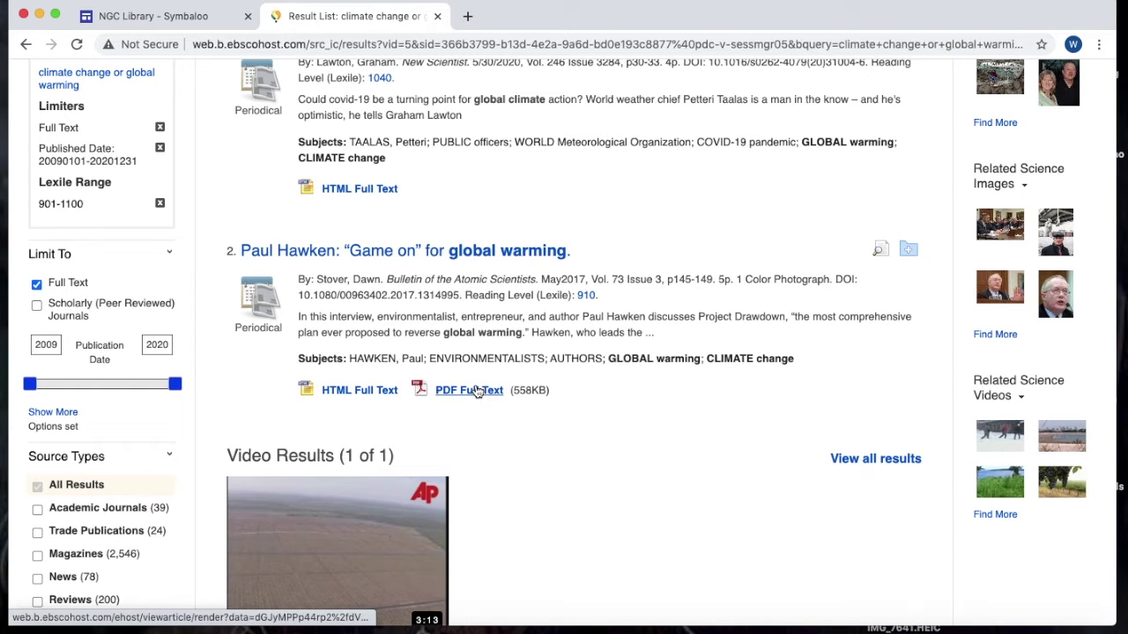
# Step: Open the Paul Hawken article's HTML full text, skim it, and start reading it aloud
pyautogui.click(341, 398)
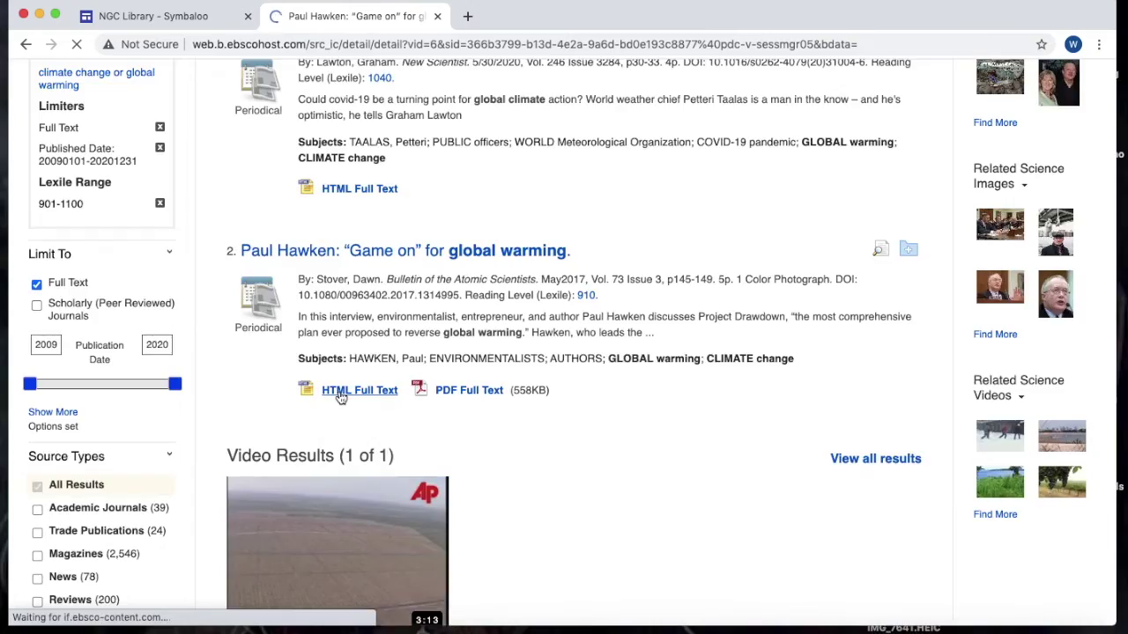
pyautogui.scroll(-3, 547, 383)
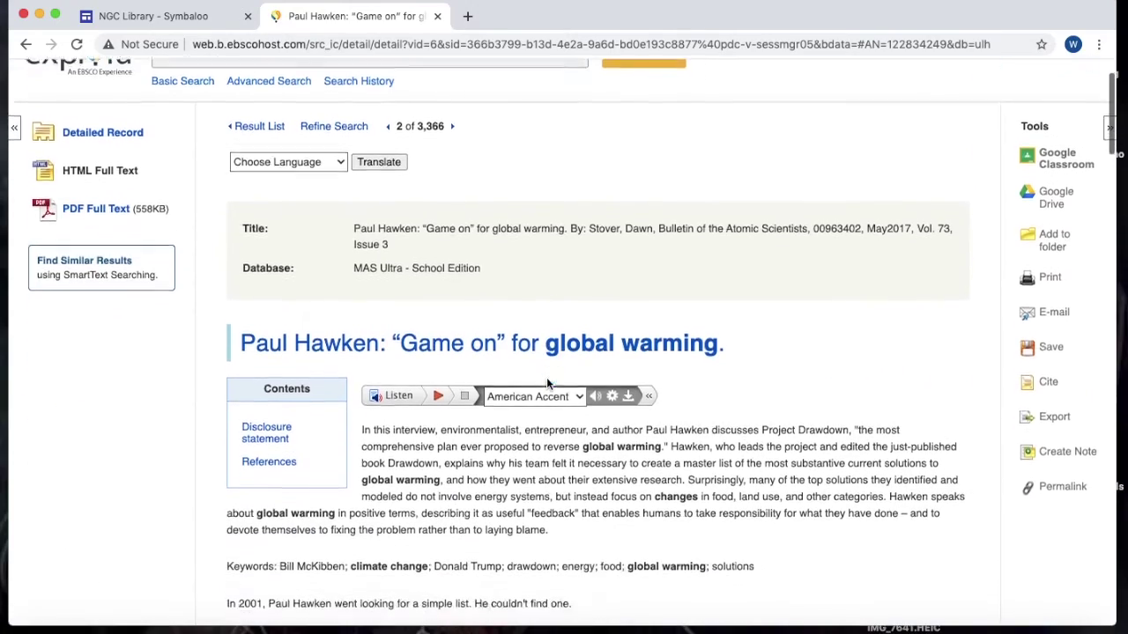
pyautogui.scroll(-4, 547, 379)
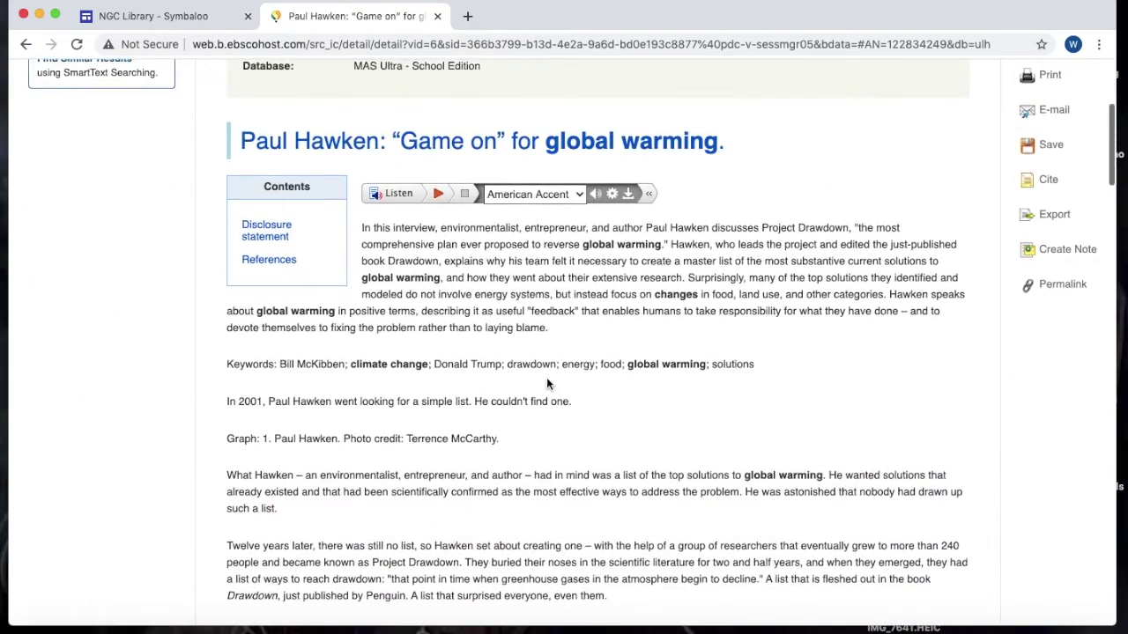
pyautogui.scroll(-2, 546, 383)
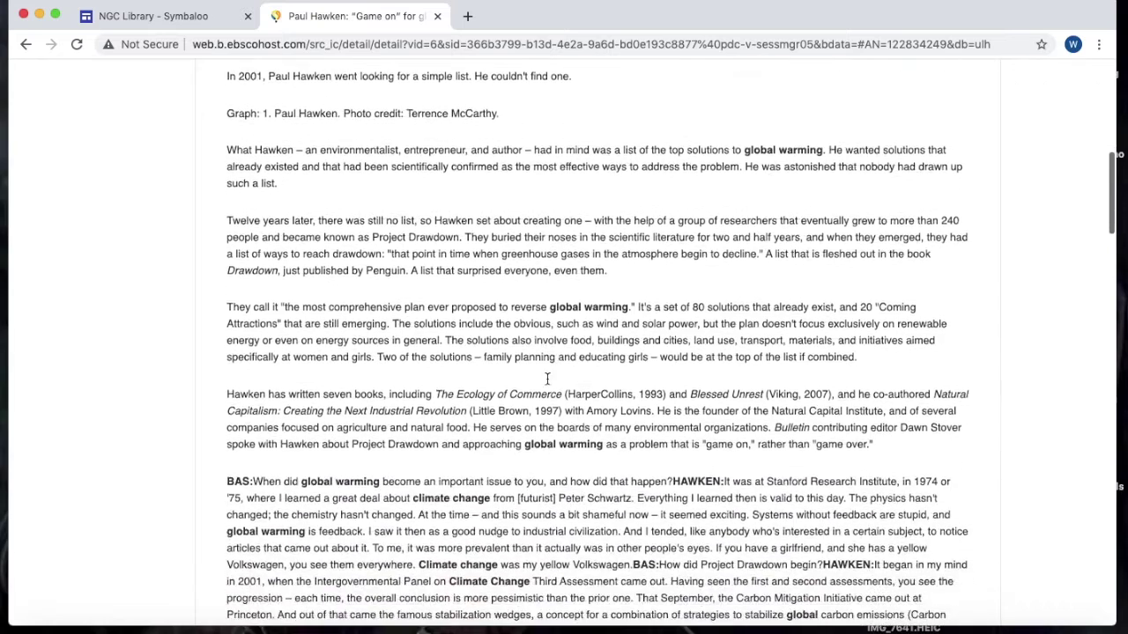
pyautogui.scroll(7, 533, 385)
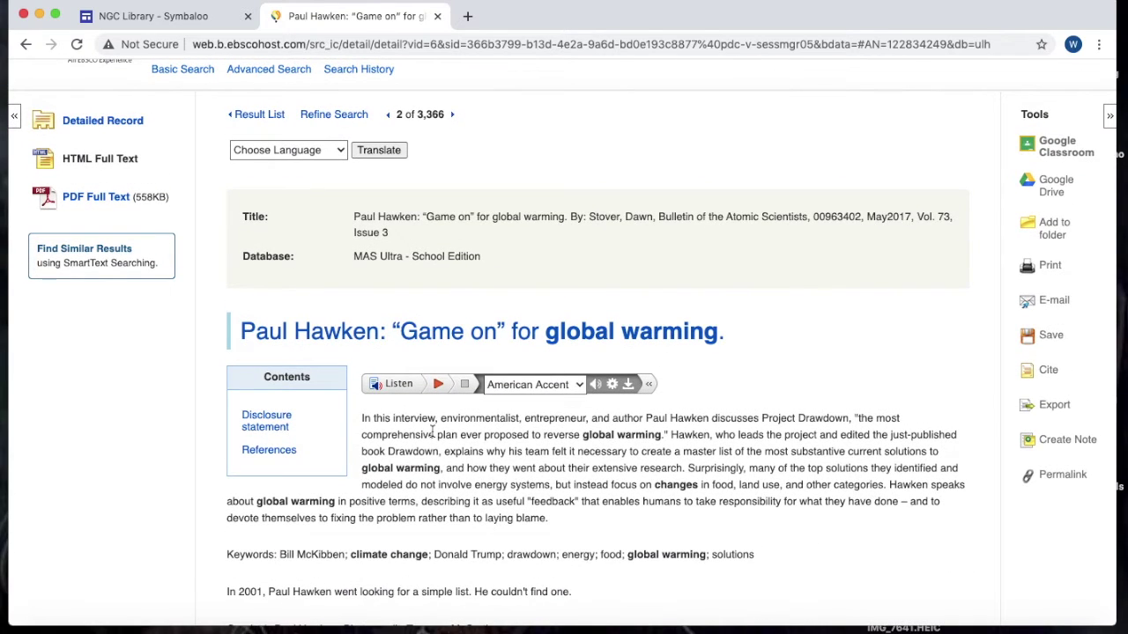
pyautogui.press('XF86AudioRaiseVolume')
pyautogui.click(398, 388)
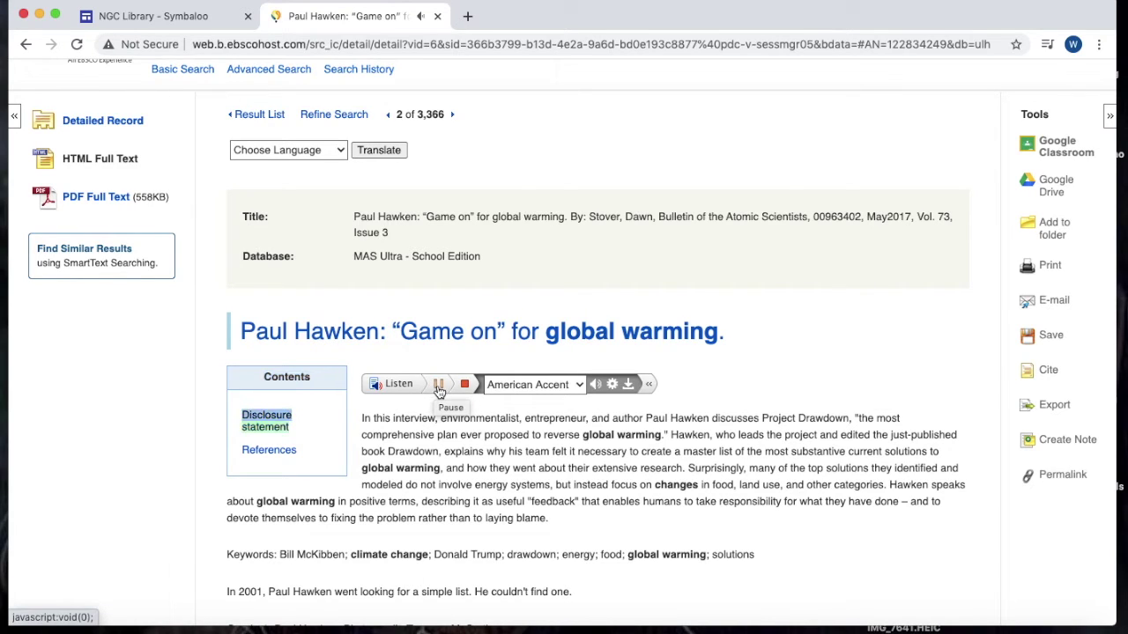
# Step: Switch the read-aloud voice to Australian Accent, play it briefly, then pause playback
pyautogui.click(439, 386)
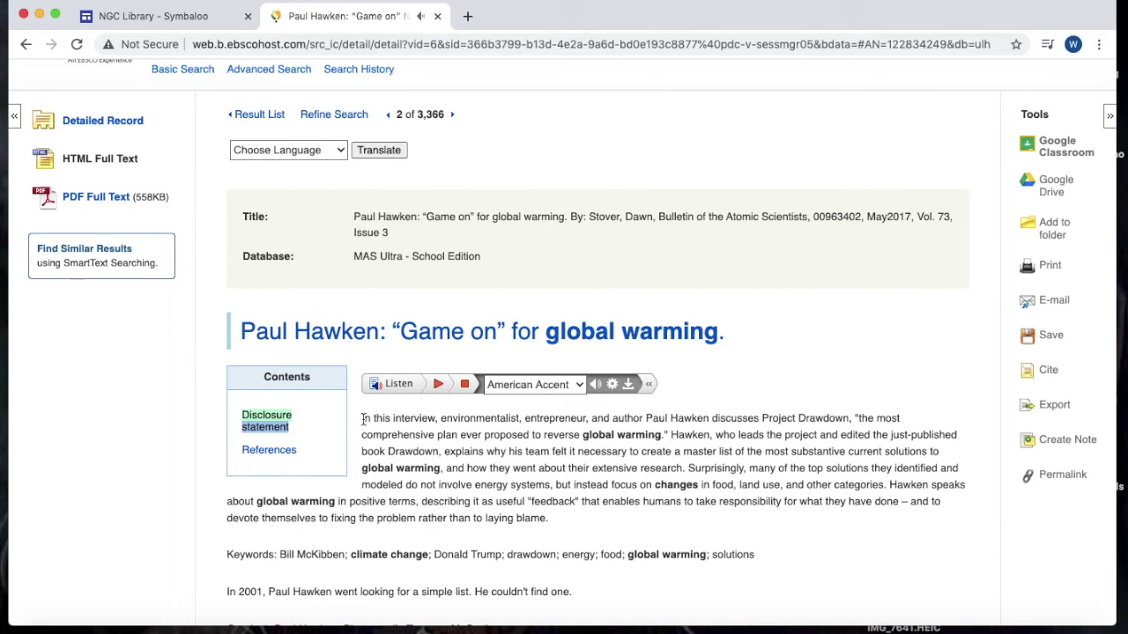
pyautogui.click(578, 385)
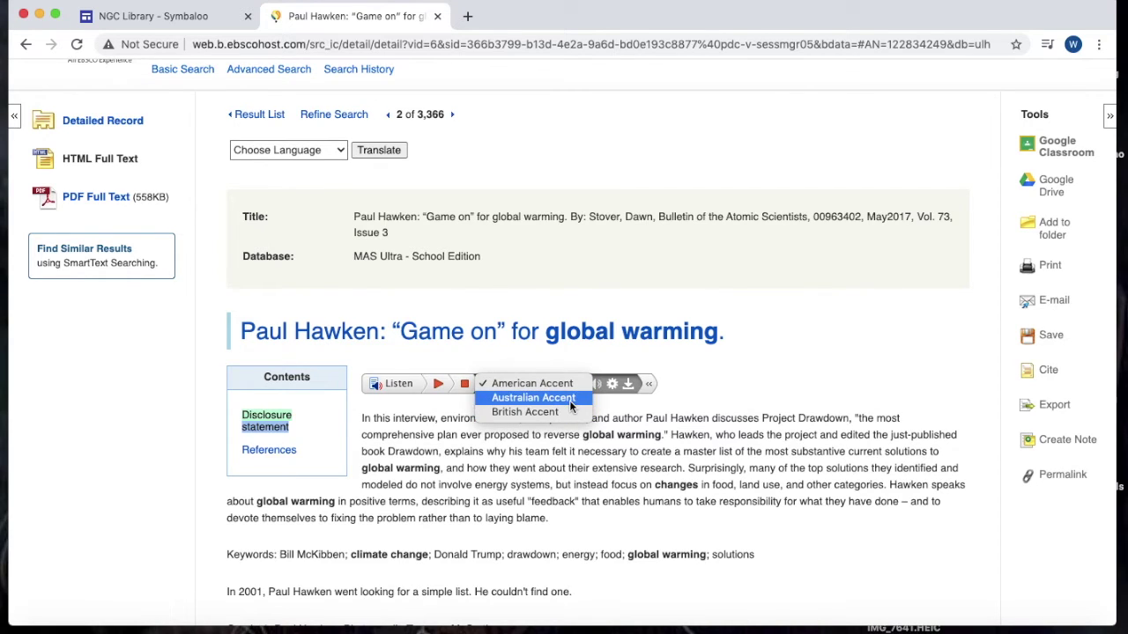
pyautogui.click(533, 397)
pyautogui.click(441, 386)
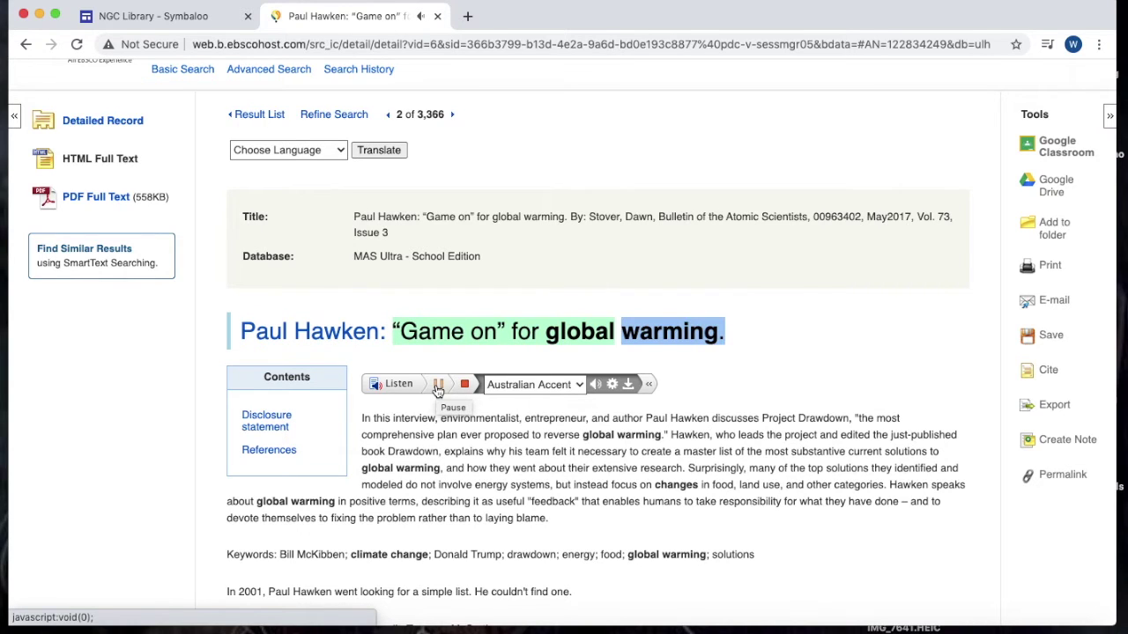
pyautogui.click(439, 386)
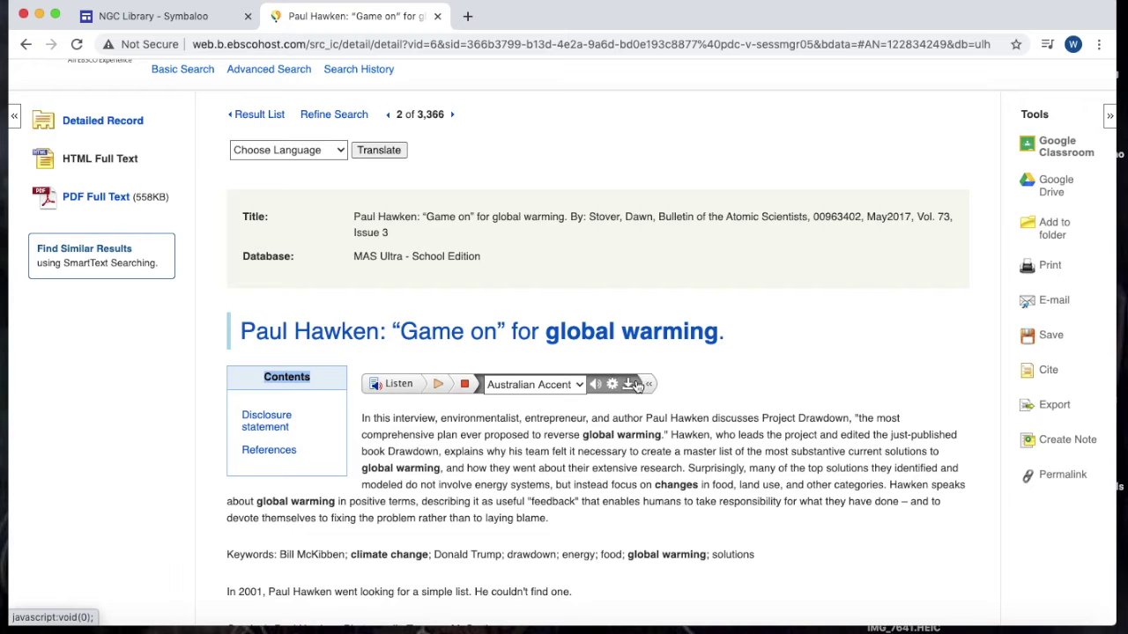
pyautogui.scroll(-2, 674, 465)
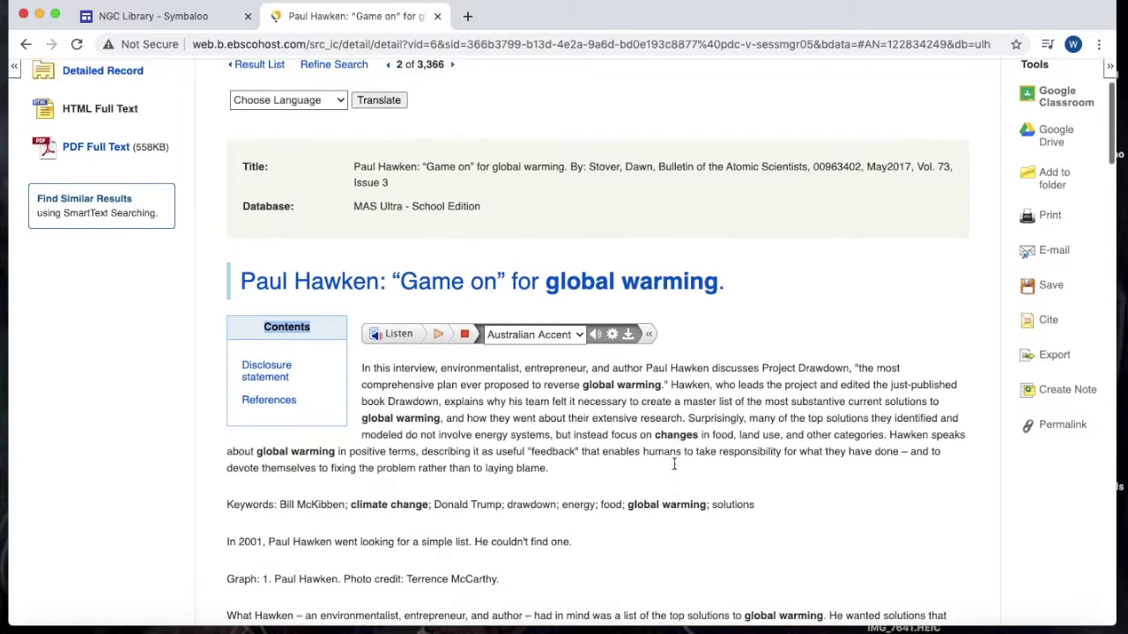
pyautogui.scroll(-1, 674, 464)
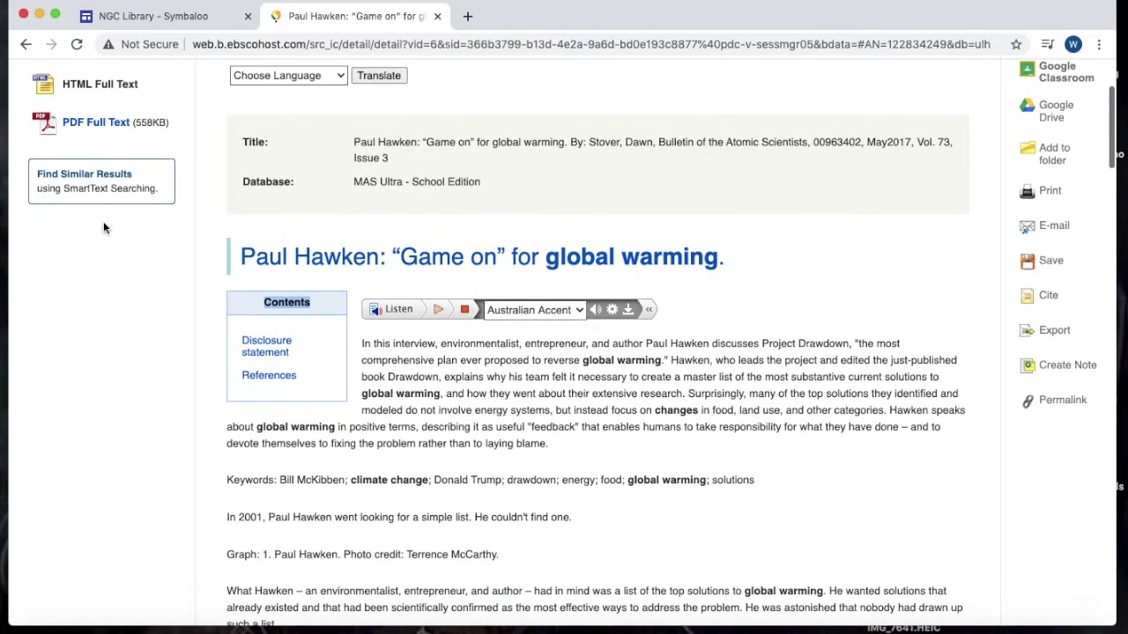
# Step: Return to the results and view the Paul Hawken article's six-page PDF full text
pyautogui.click(25, 49)
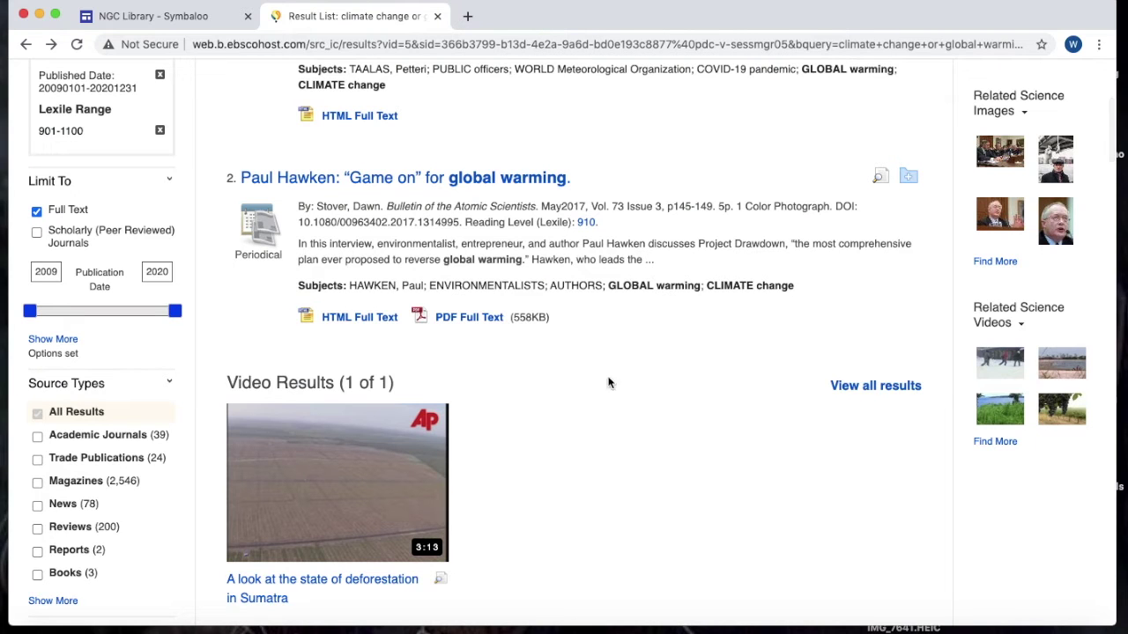
pyautogui.click(451, 321)
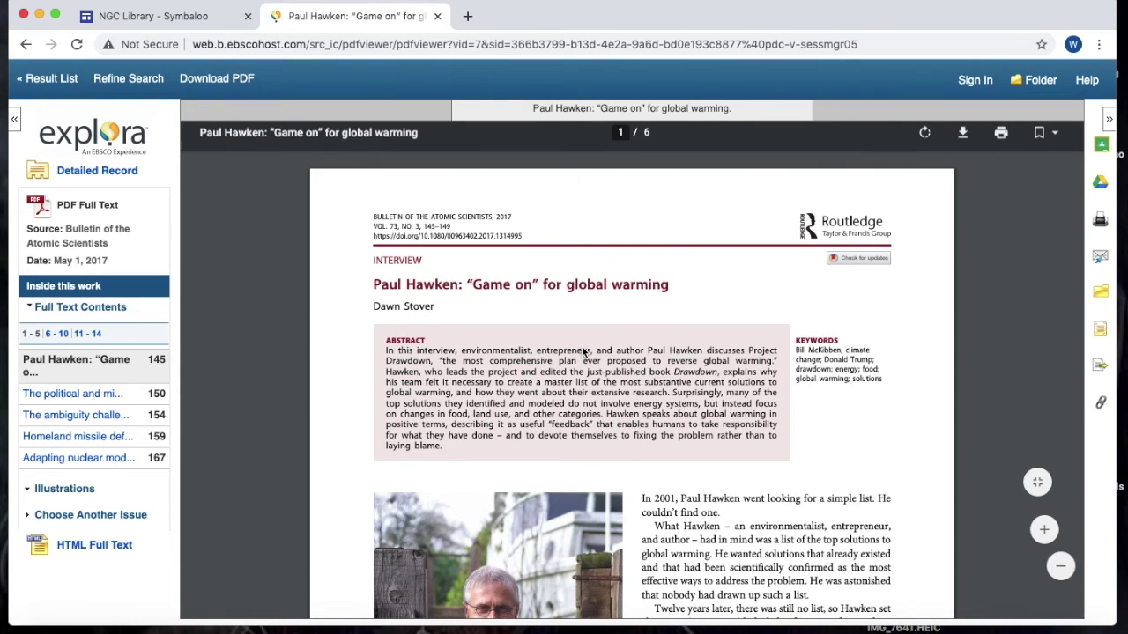
pyautogui.scroll(-3, 581, 352)
pyautogui.scroll(-10, 582, 352)
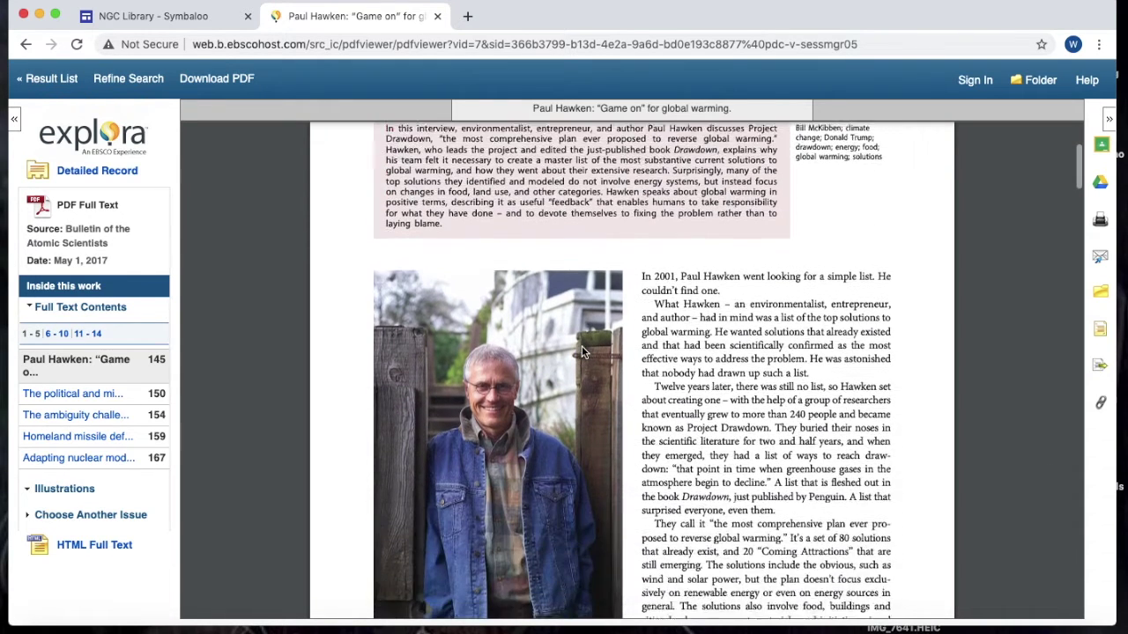
pyautogui.scroll(-2, 582, 353)
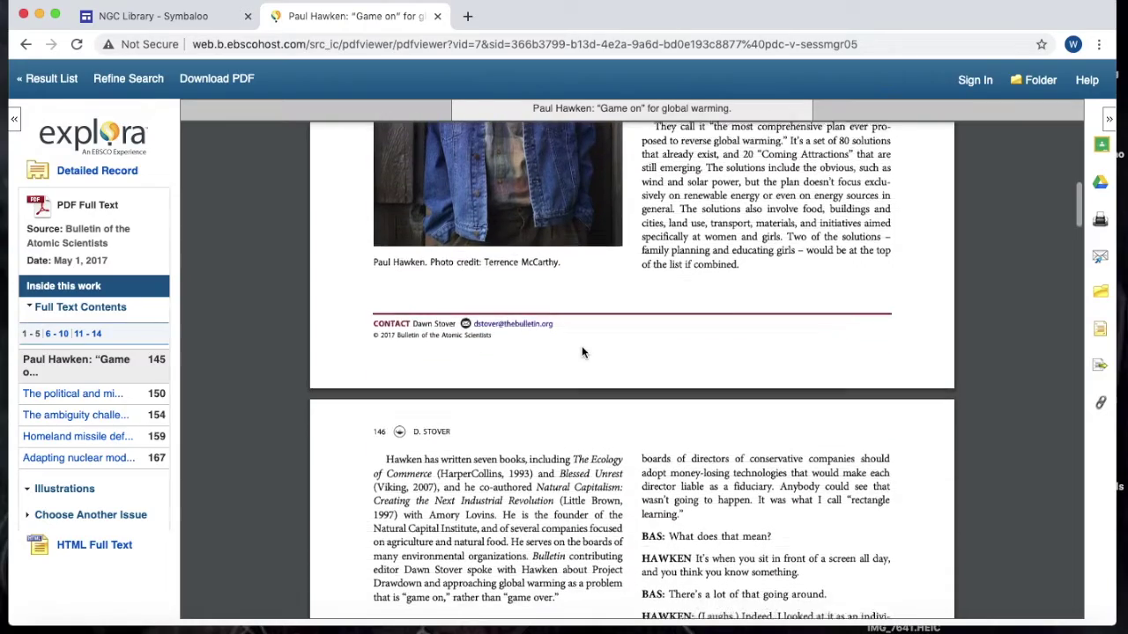
pyautogui.scroll(-10, 583, 342)
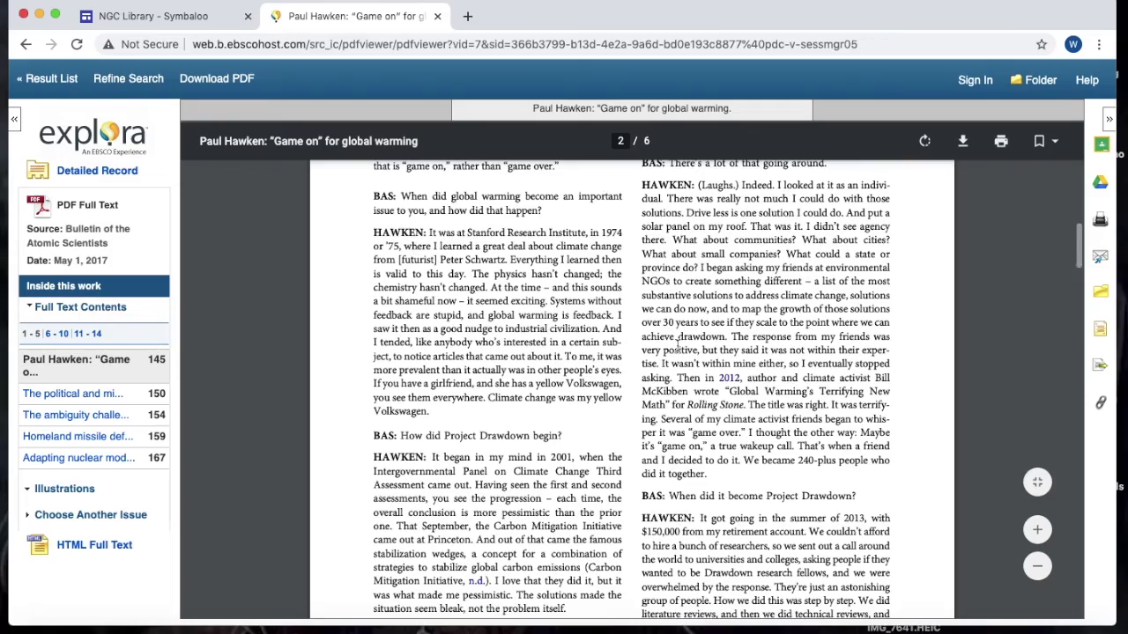
pyautogui.scroll(-15, 702, 357)
pyautogui.scroll(-20, 702, 357)
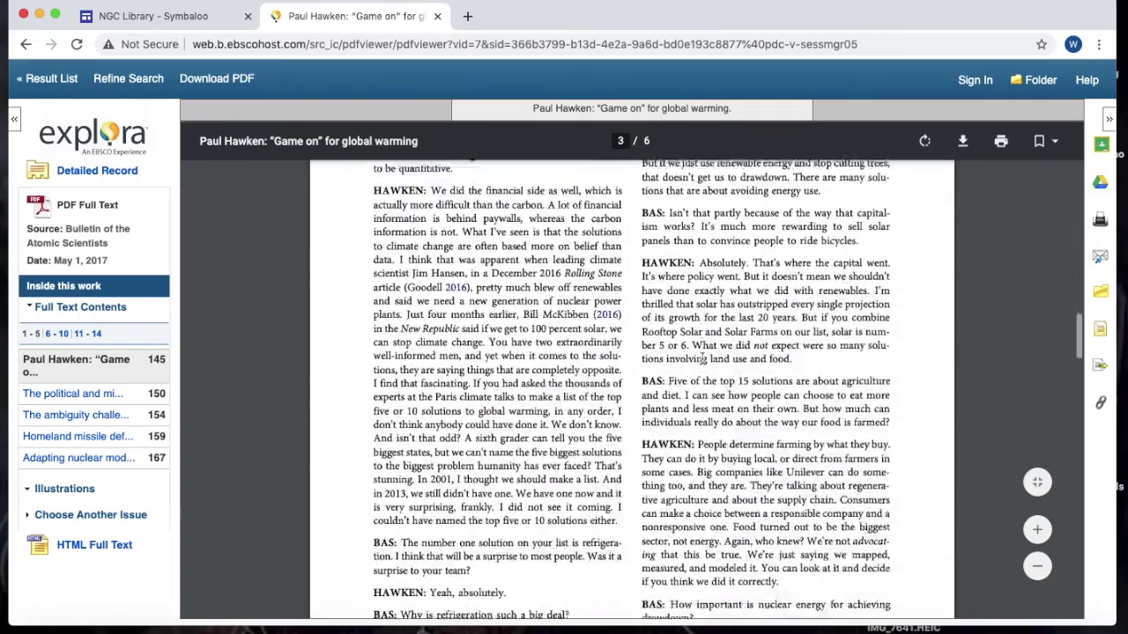
pyautogui.scroll(-20, 702, 357)
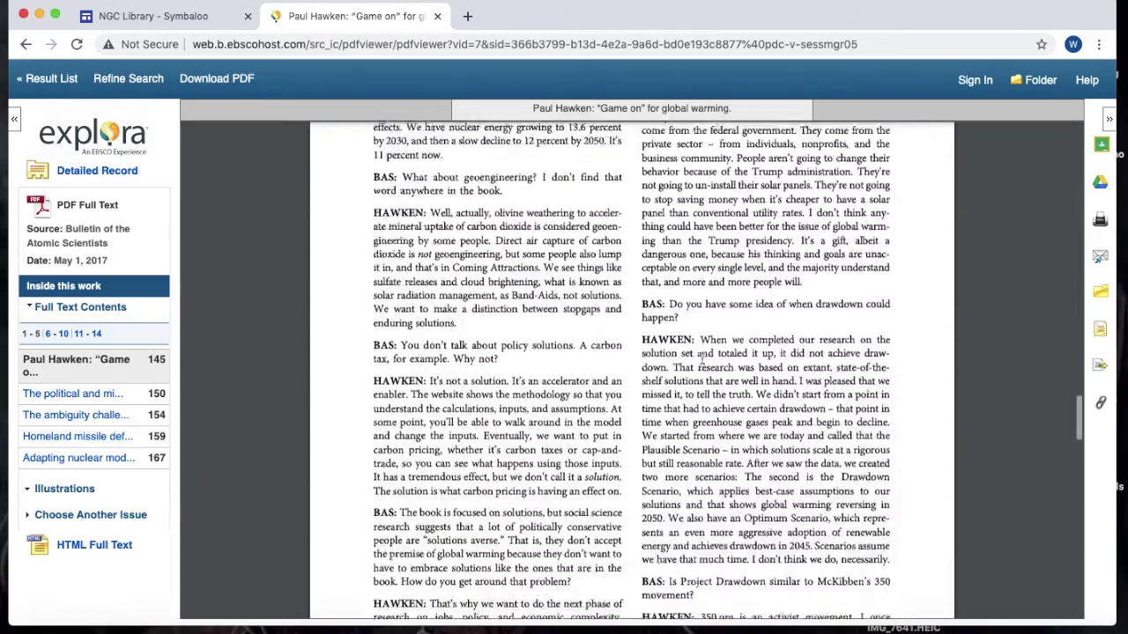
pyautogui.scroll(-20, 702, 356)
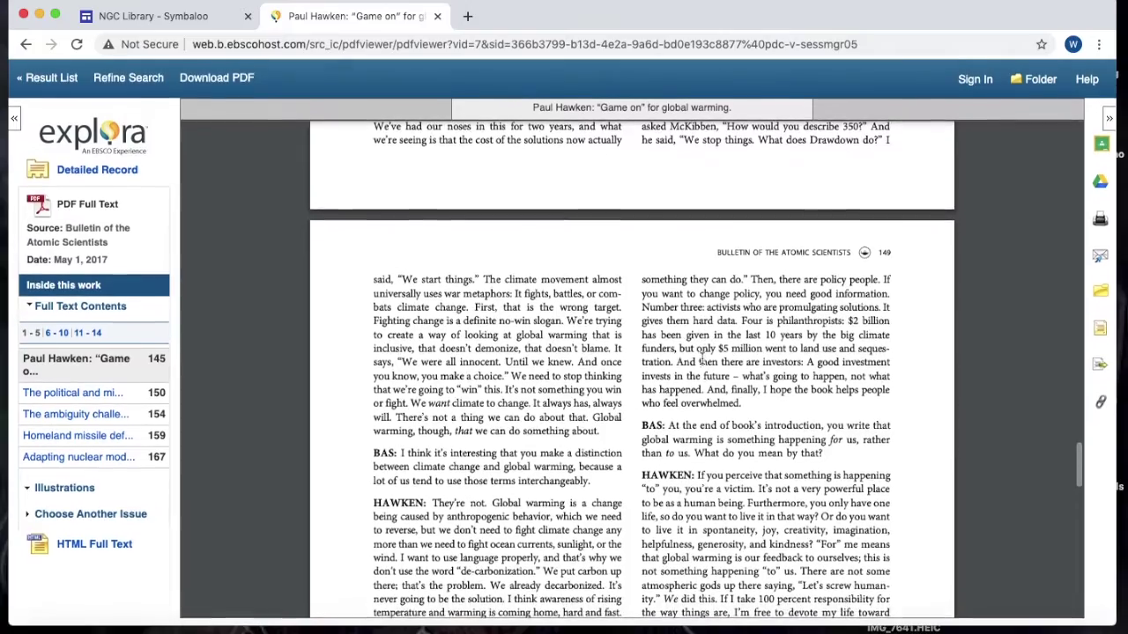
pyautogui.scroll(20, 702, 357)
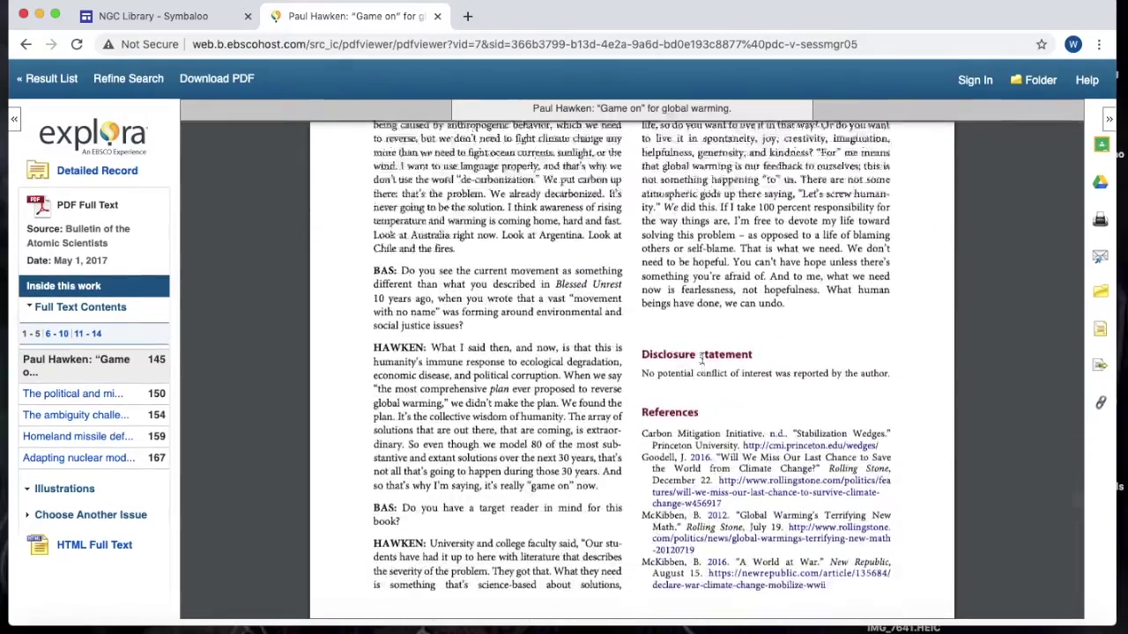
pyautogui.scroll(20, 702, 358)
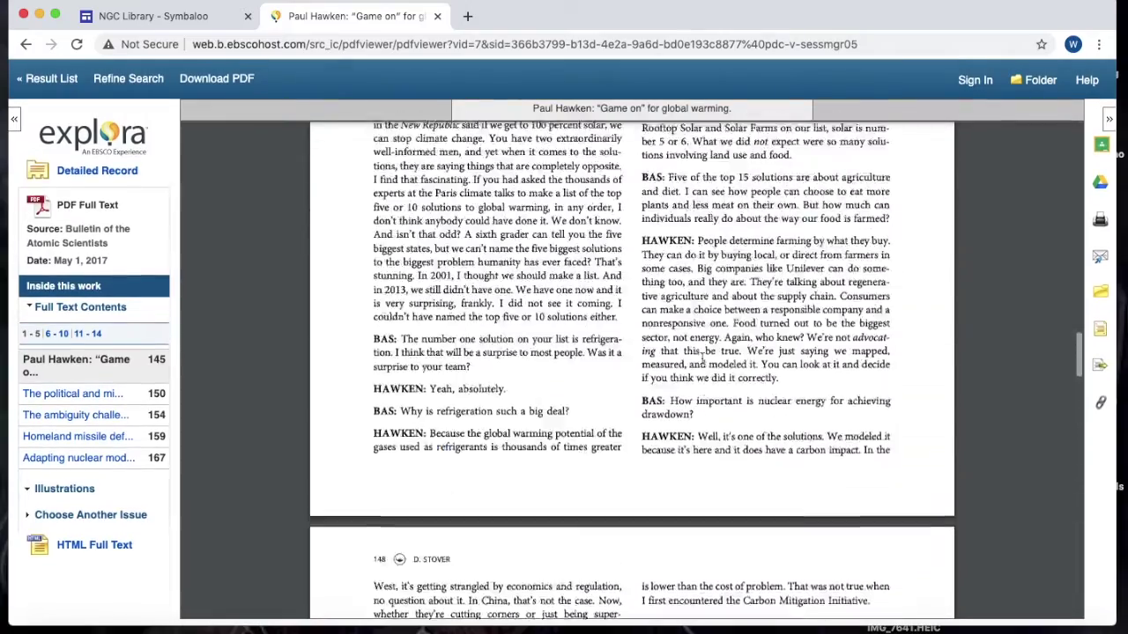
pyautogui.scroll(10, 702, 356)
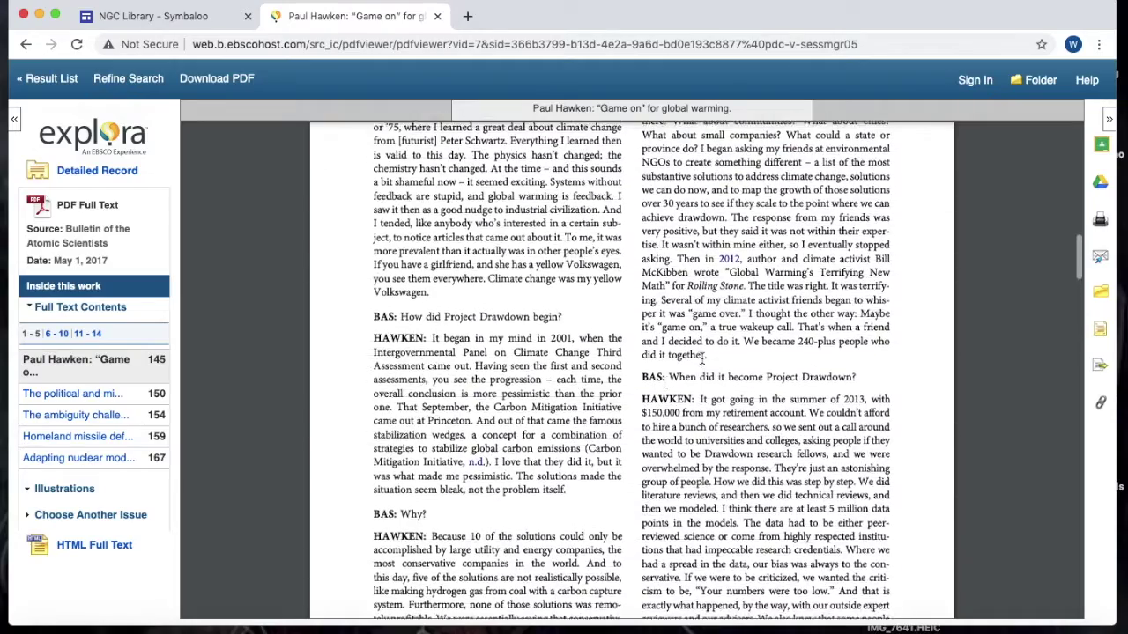
pyautogui.scroll(15, 869, 273)
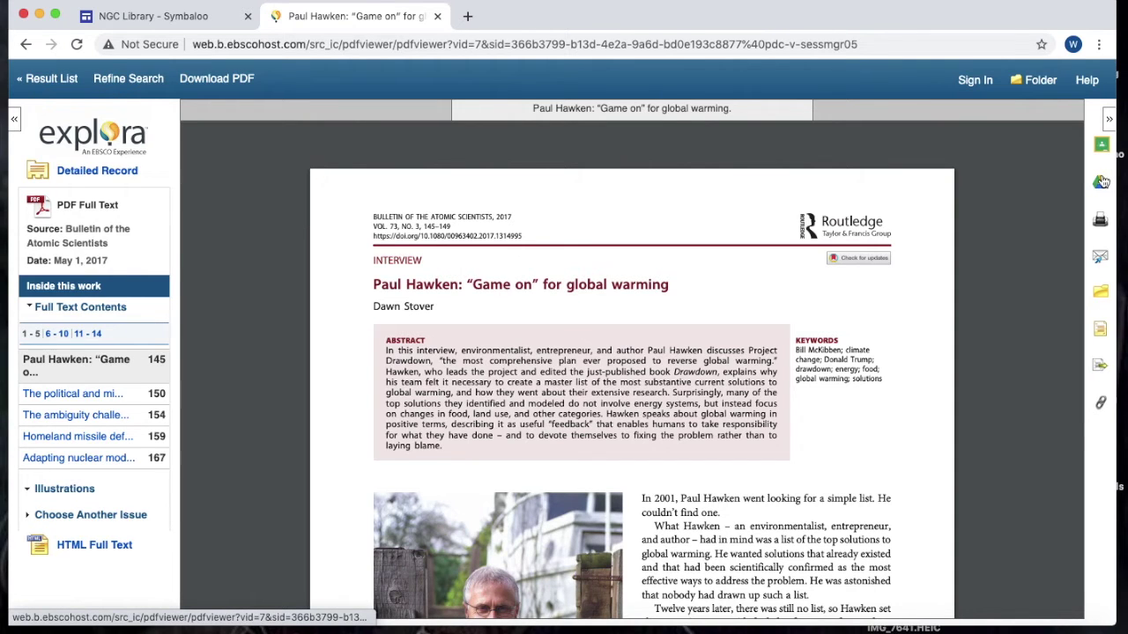
# Step: Start saving the PDF article to Google Drive from the tools column
pyautogui.click(1102, 186)
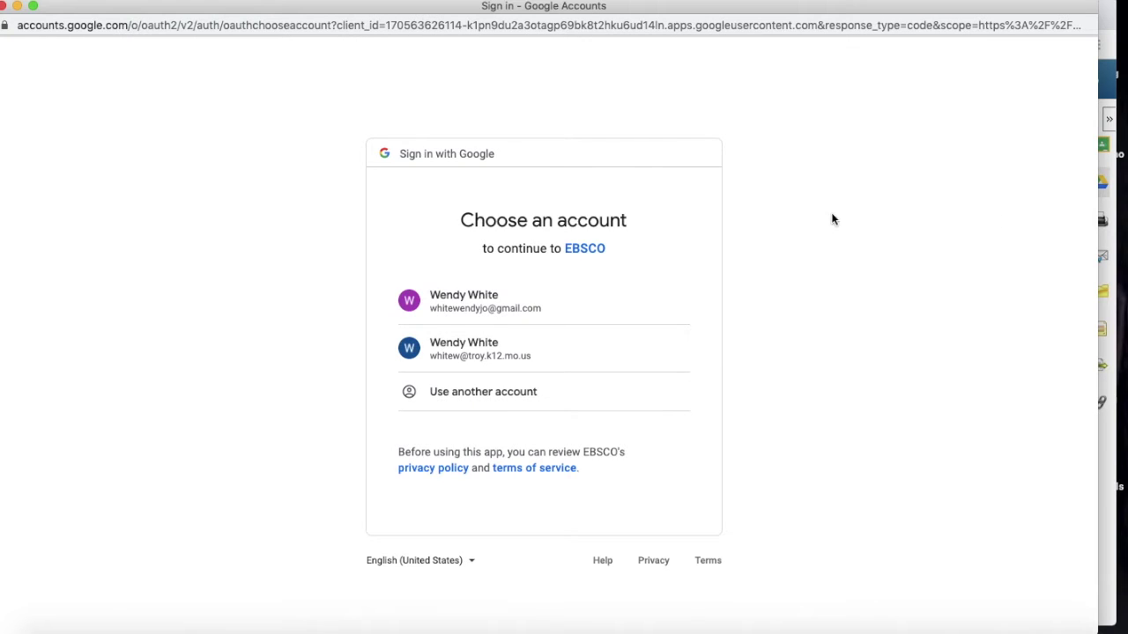
# Step: Choose the school Google account so EBSCO can save the article to Drive
pyautogui.click(476, 355)
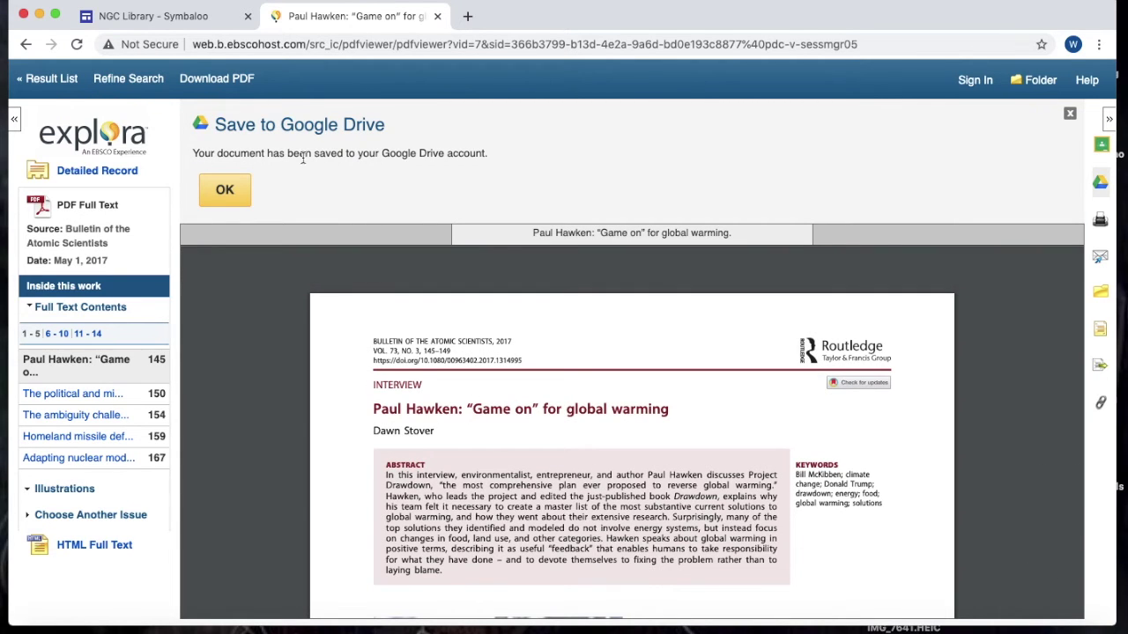
pyautogui.moveTo(832, 448)
pyautogui.scroll(-6, 833, 447)
pyautogui.scroll(-12, 833, 447)
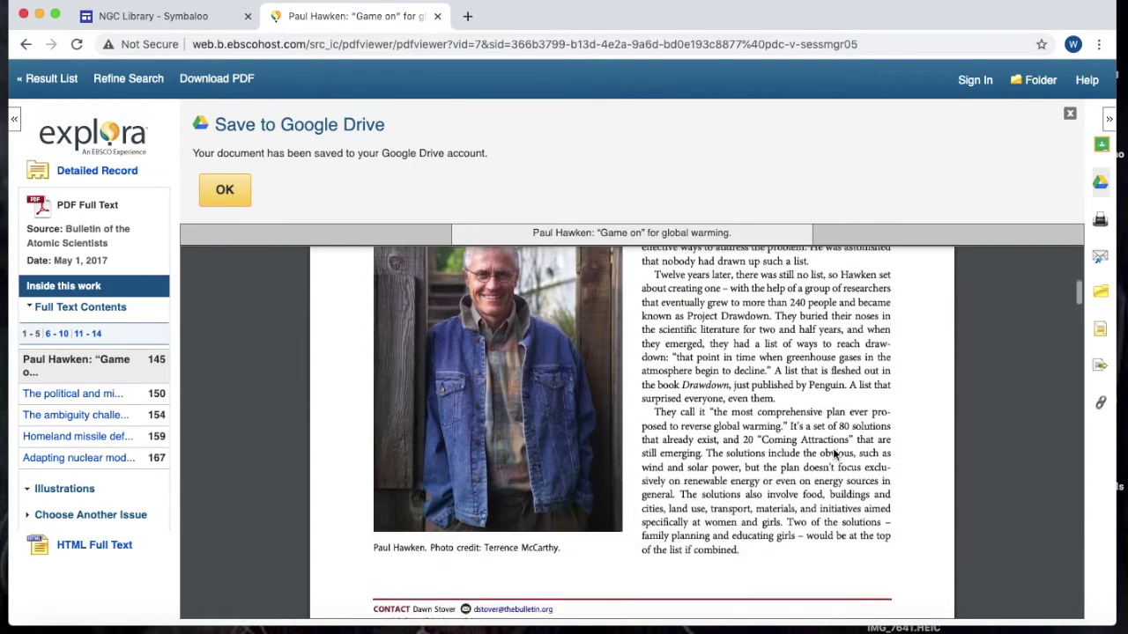
pyautogui.scroll(15, 833, 448)
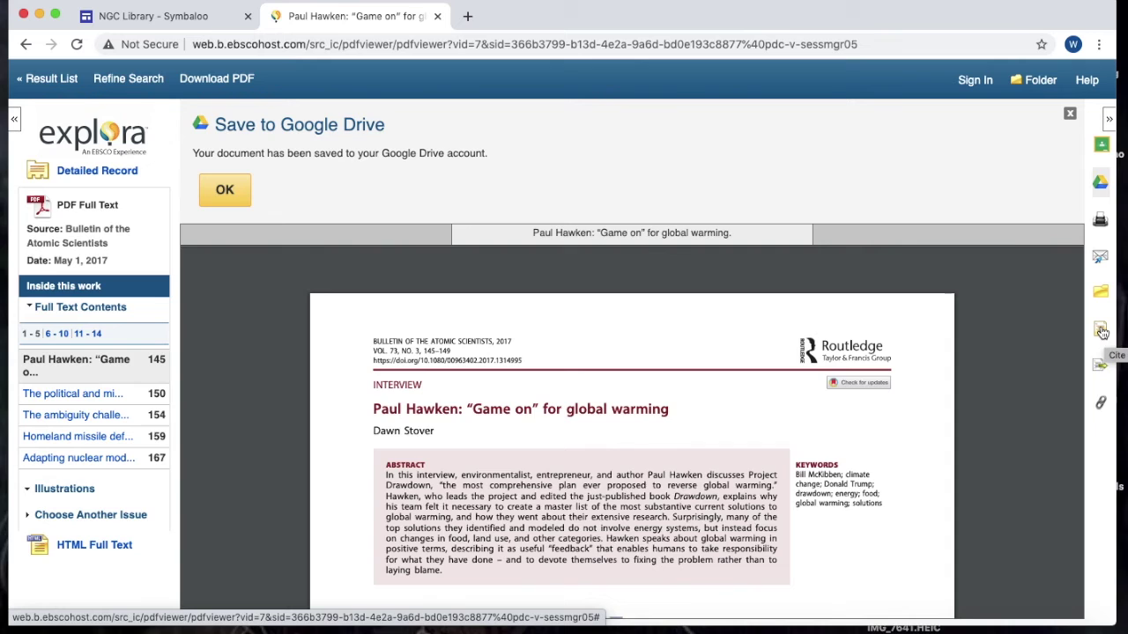
pyautogui.click(1102, 331)
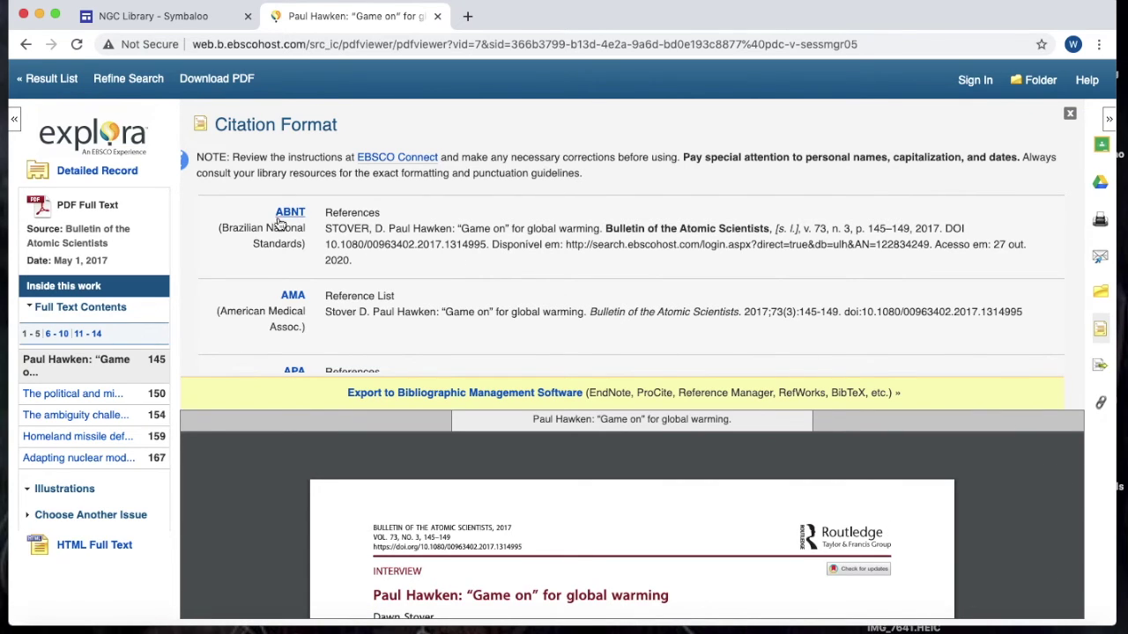
# Step: Select the Paul Hawken article's complete MLA citation, from 'Stover' through the DOI
pyautogui.scroll(-1, 286, 304)
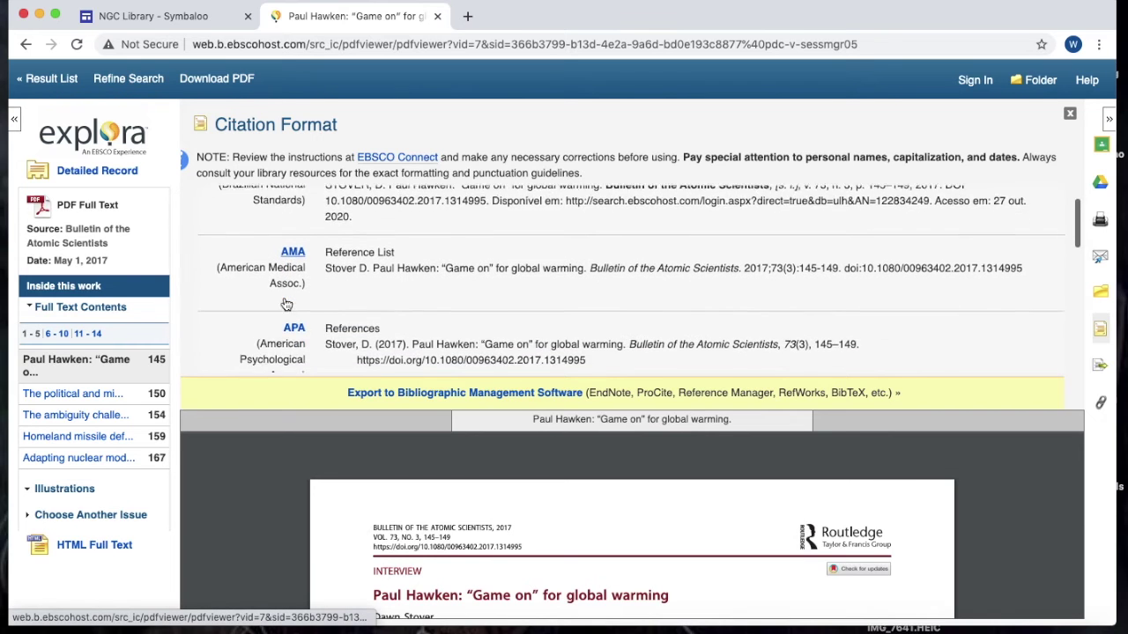
pyautogui.scroll(-4, 286, 304)
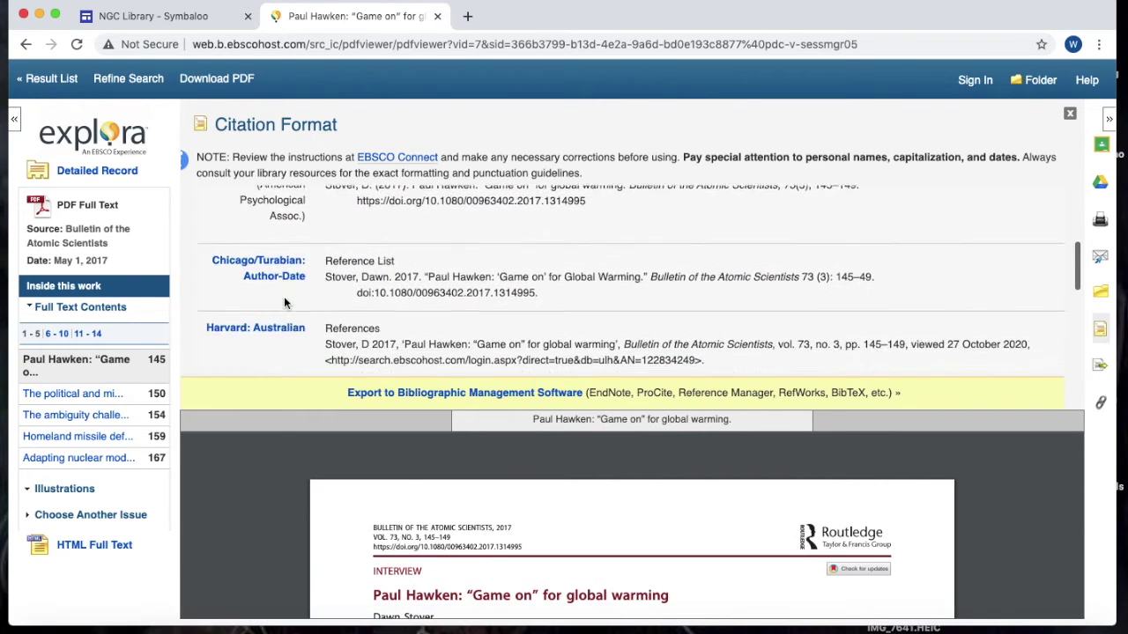
pyautogui.scroll(-5, 284, 302)
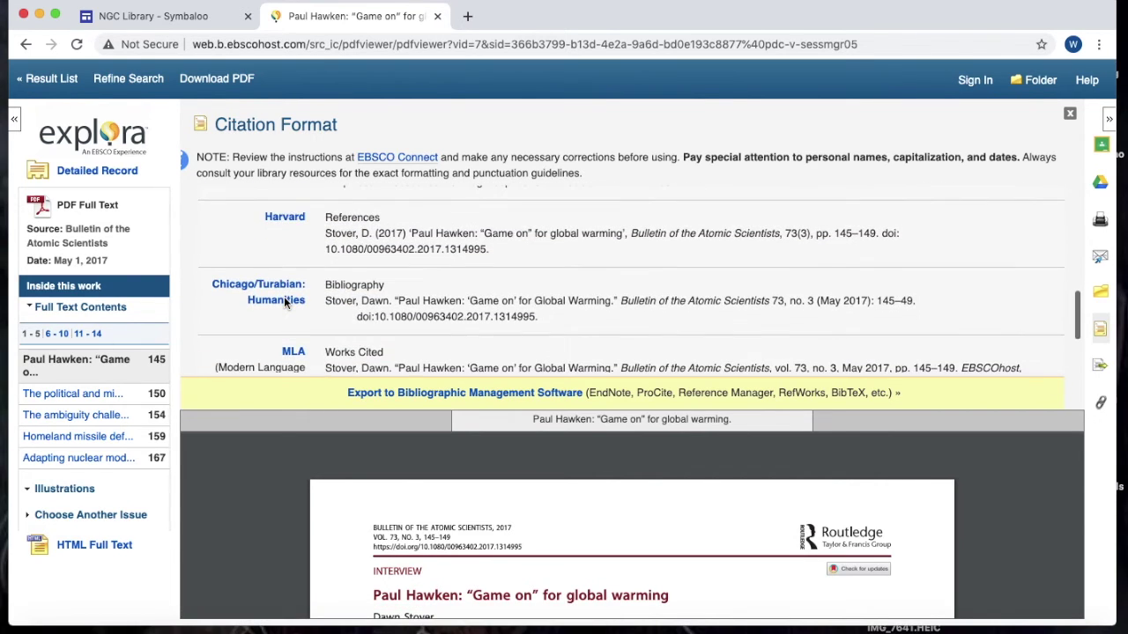
pyautogui.scroll(-2, 284, 300)
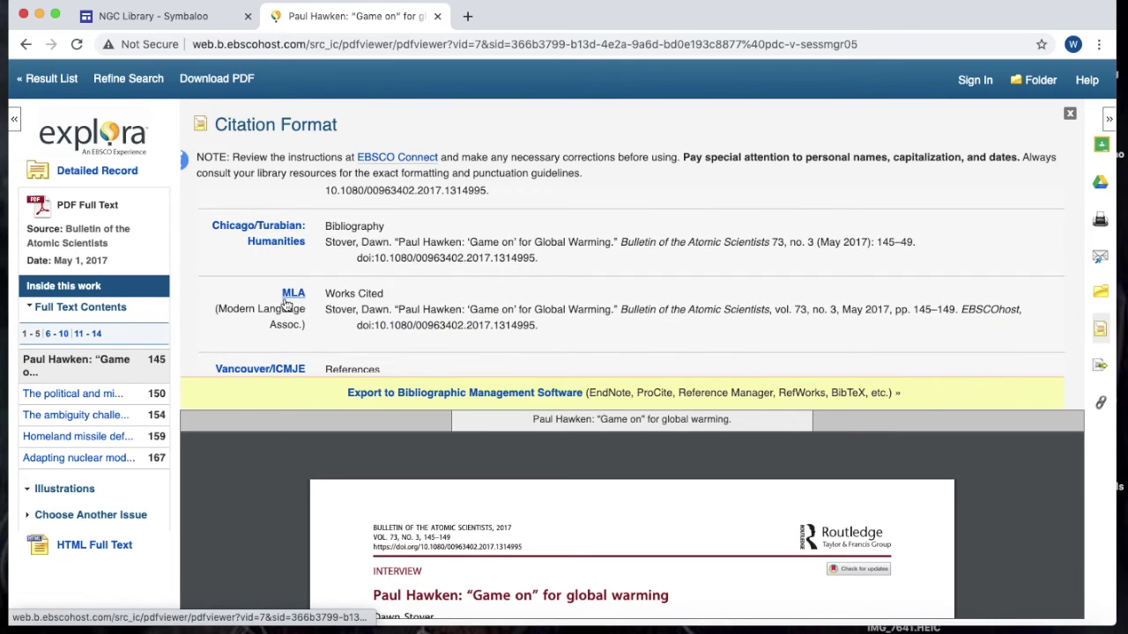
pyautogui.scroll(-1, 284, 303)
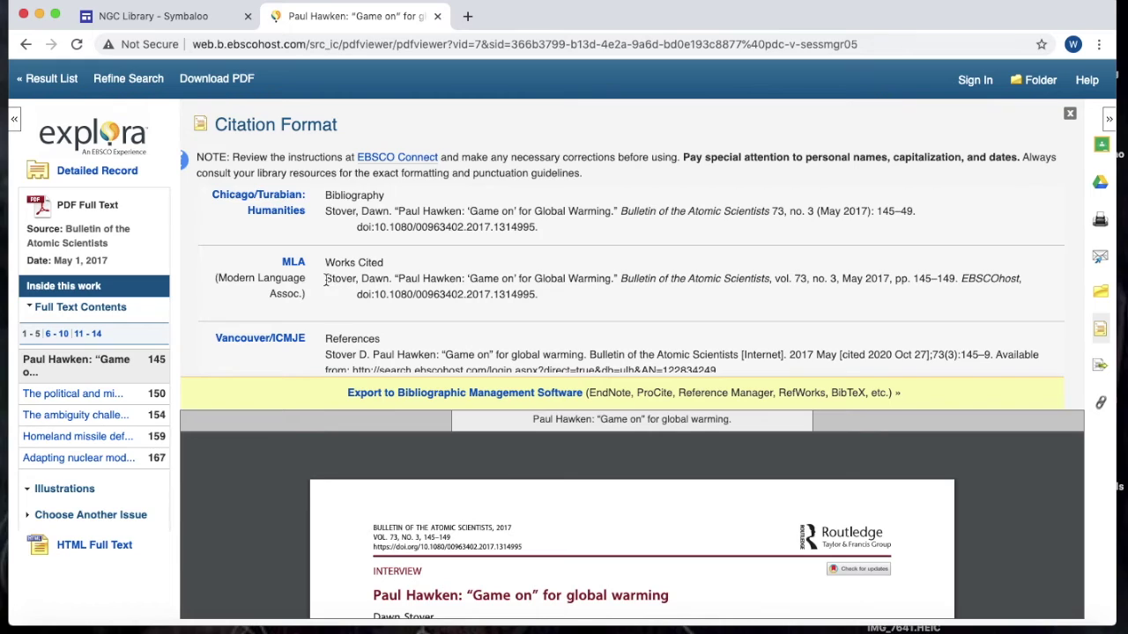
pyautogui.moveTo(326, 280); pyautogui.dragTo(554, 302)
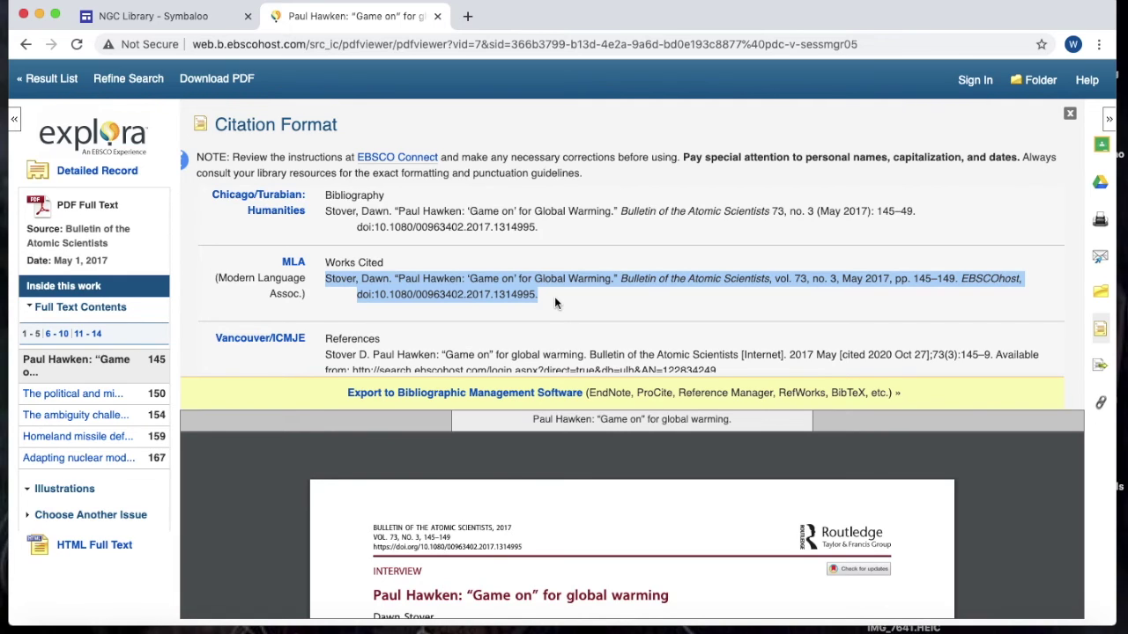
pyautogui.scroll(1, 680, 292)
# Step: Reselect the entire MLA citation text in the Citation Format panel
pyautogui.scroll(5, 680, 292)
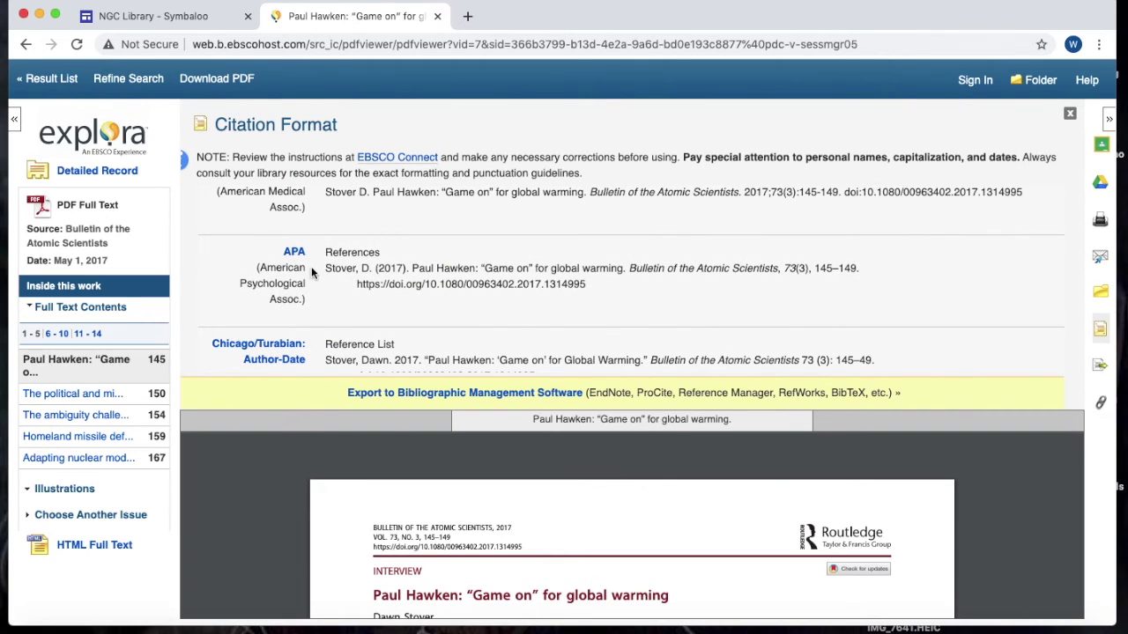
pyautogui.scroll(-3, 545, 284)
pyautogui.scroll(-3, 546, 284)
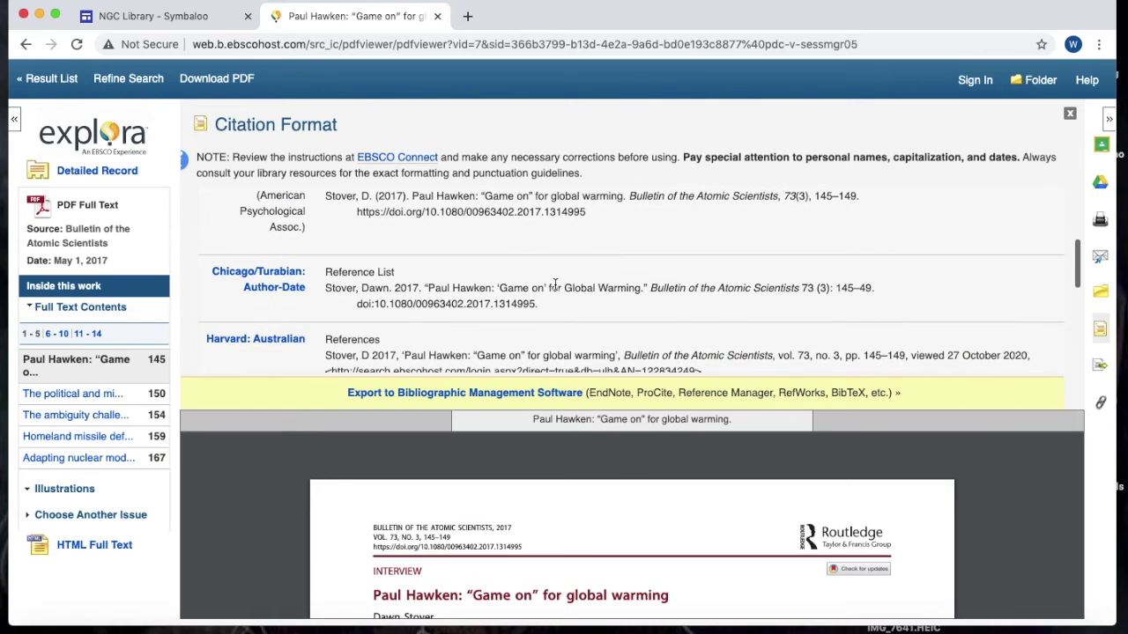
pyautogui.tripleClick(604, 362)
# Step: Close the citation formats and display the article's permalink URL above the PDF
pyautogui.scroll(-2, 604, 280)
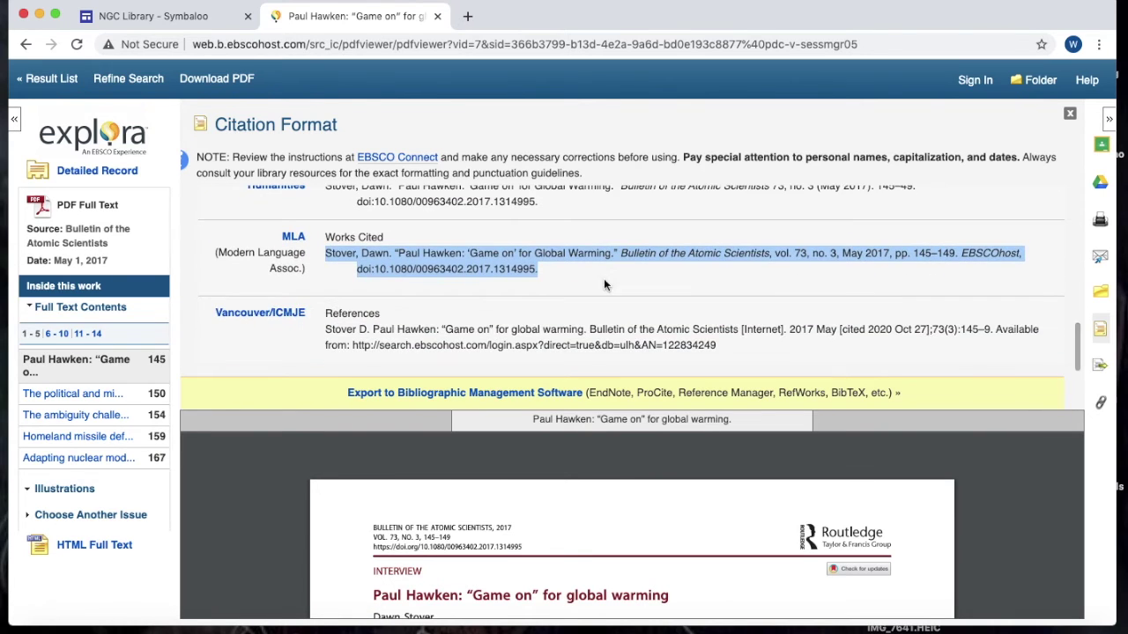
pyautogui.scroll(10, 604, 279)
pyautogui.scroll(4, 603, 279)
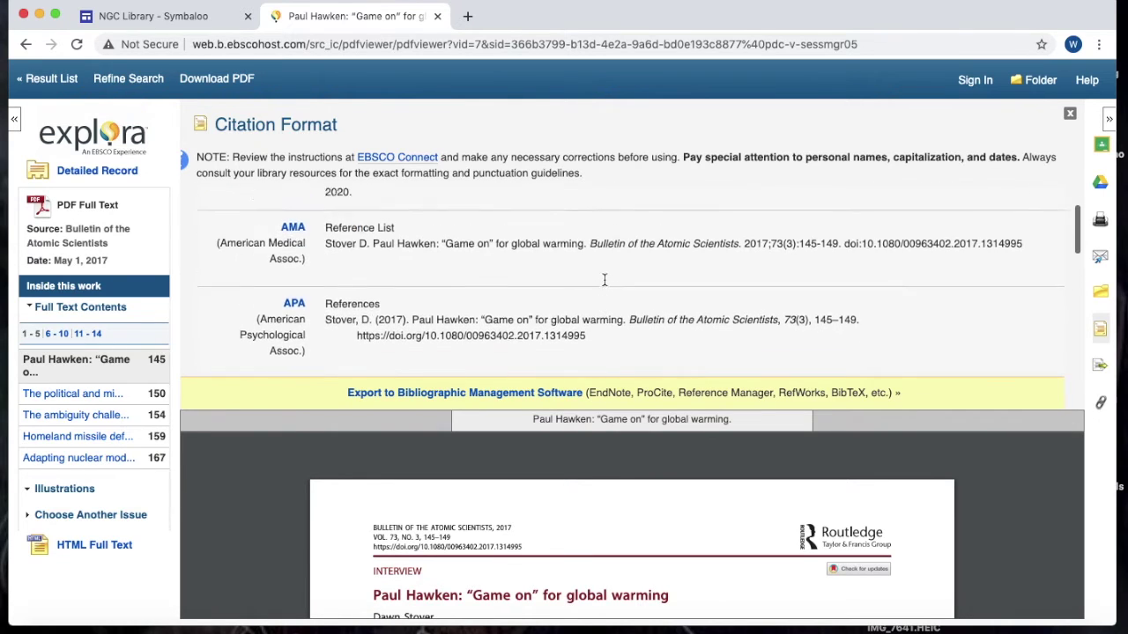
pyautogui.click(1070, 114)
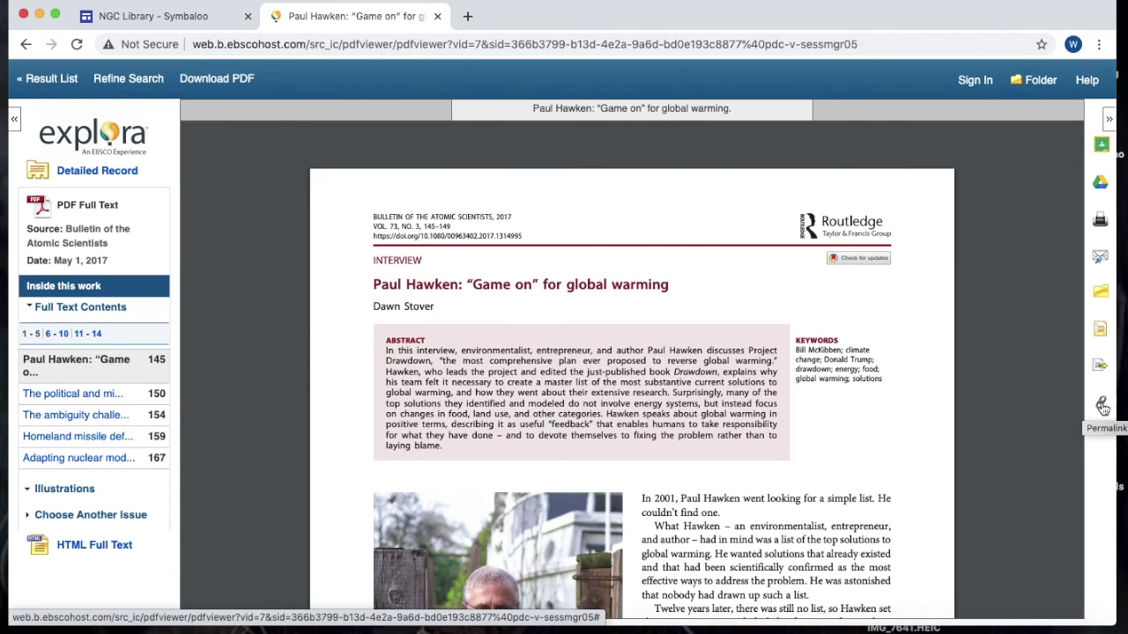
pyautogui.click(1102, 407)
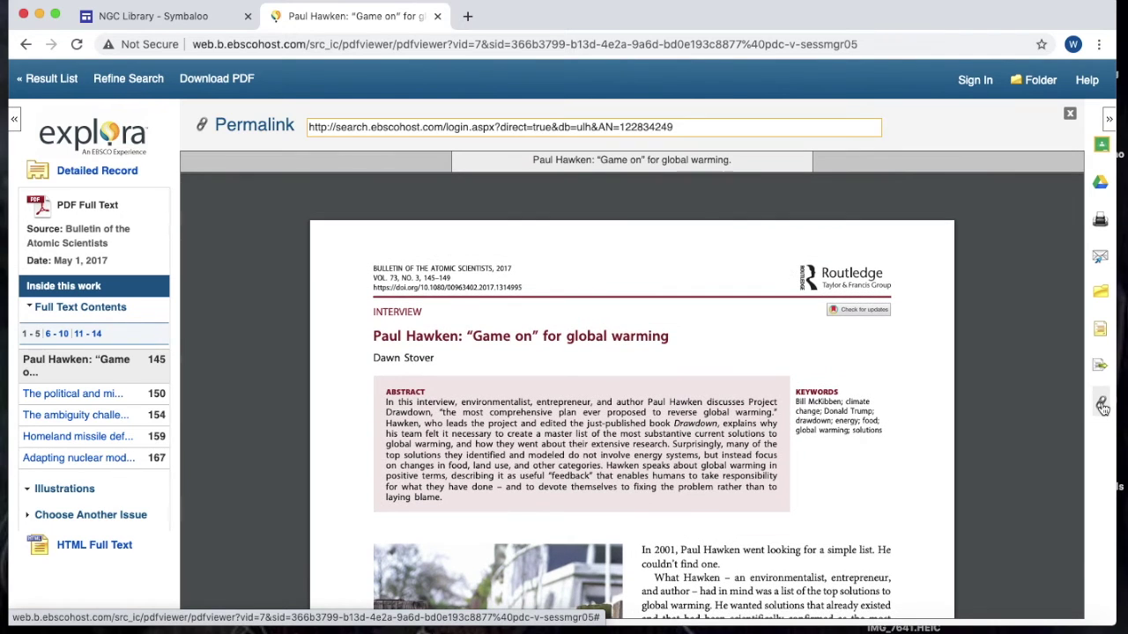
# Step: Highlight the search.ebscohost.com permalink URL for copying, then dismiss the permalink bar
pyautogui.click(664, 127)
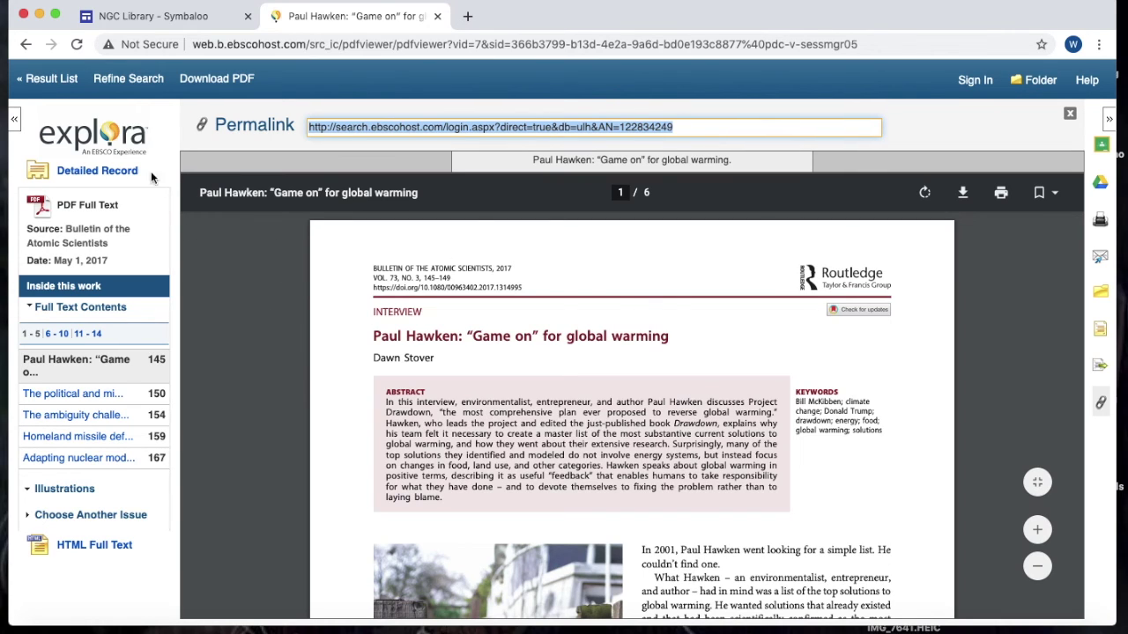
pyautogui.click(110, 141)
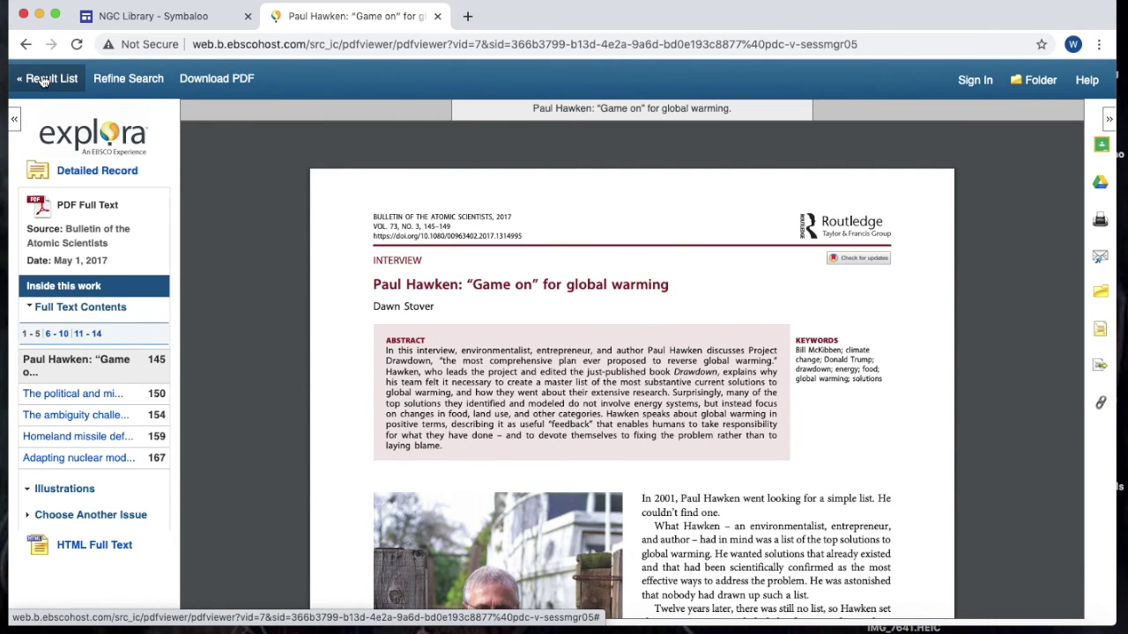
# Step: Return to the 3,366 'climate change or global warming' results and scroll through them
pyautogui.click(42, 80)
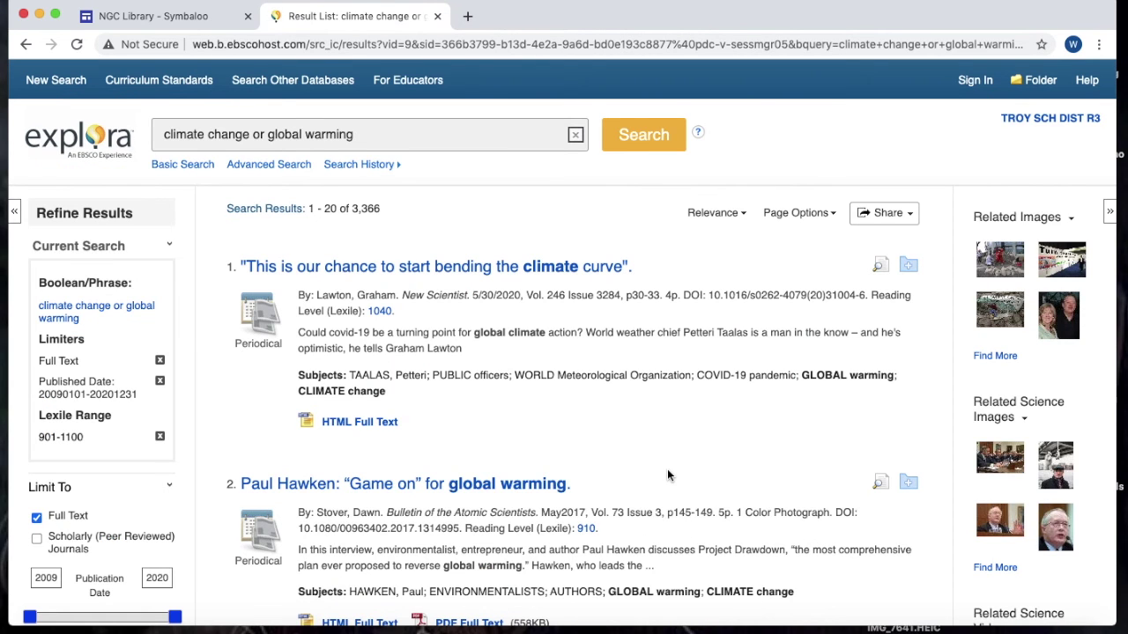
pyautogui.scroll(-6, 667, 476)
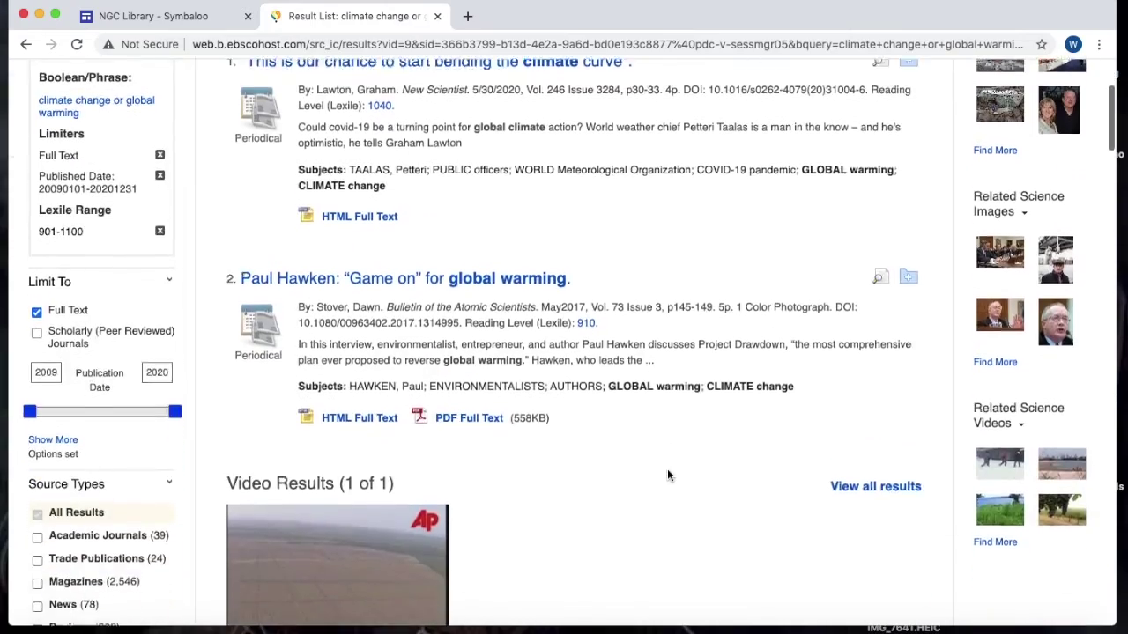
pyautogui.scroll(-5, 667, 476)
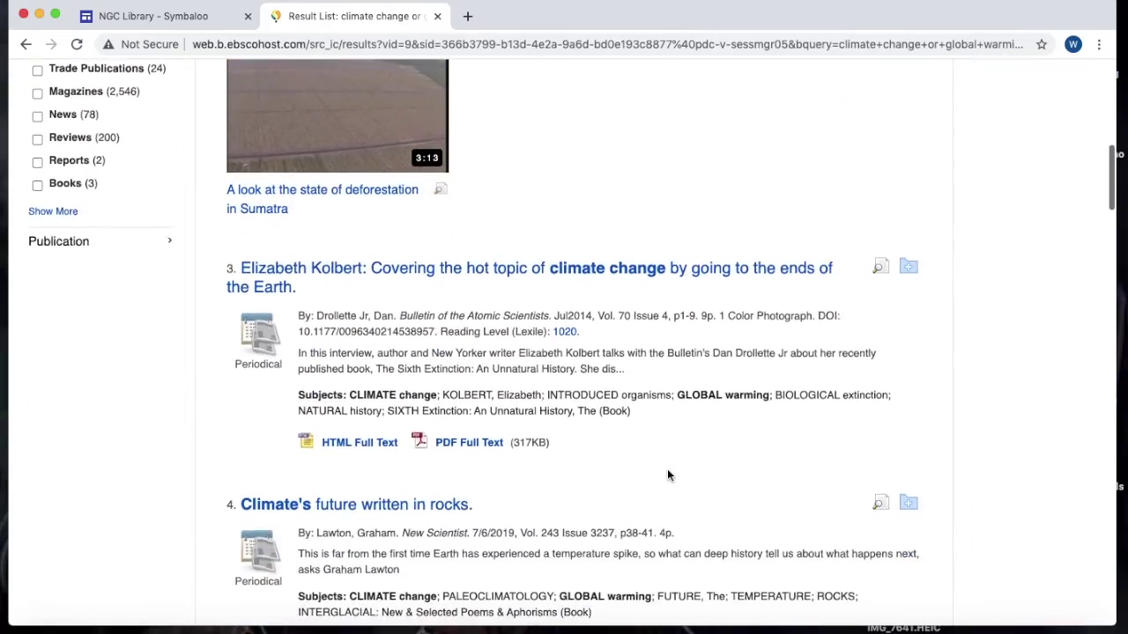
pyautogui.scroll(-1, 670, 475)
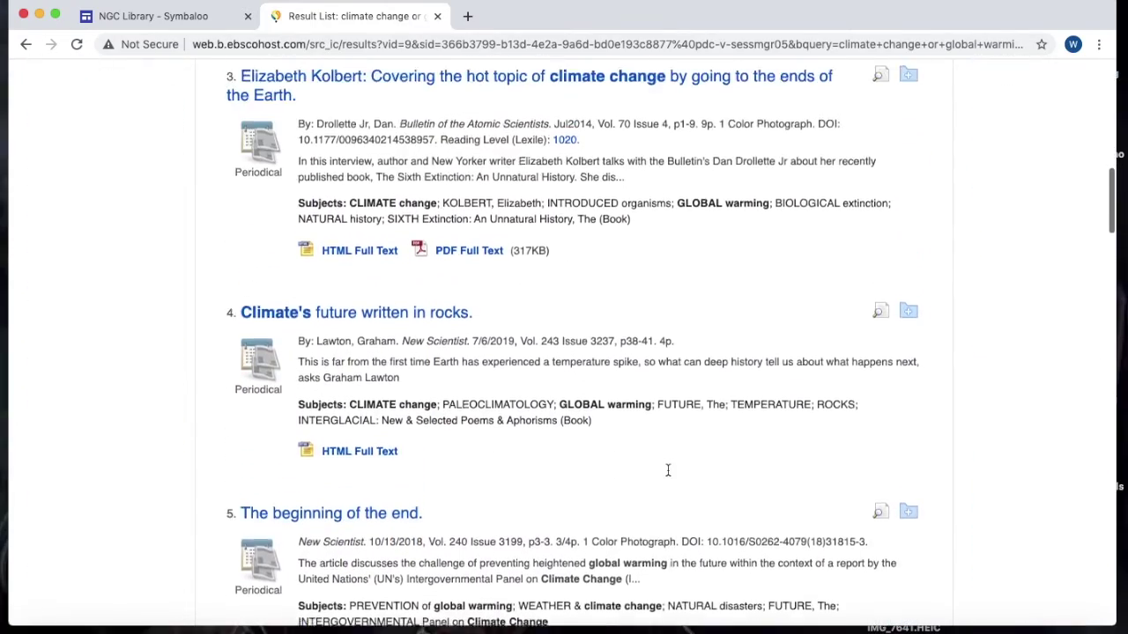
pyautogui.scroll(8, 668, 471)
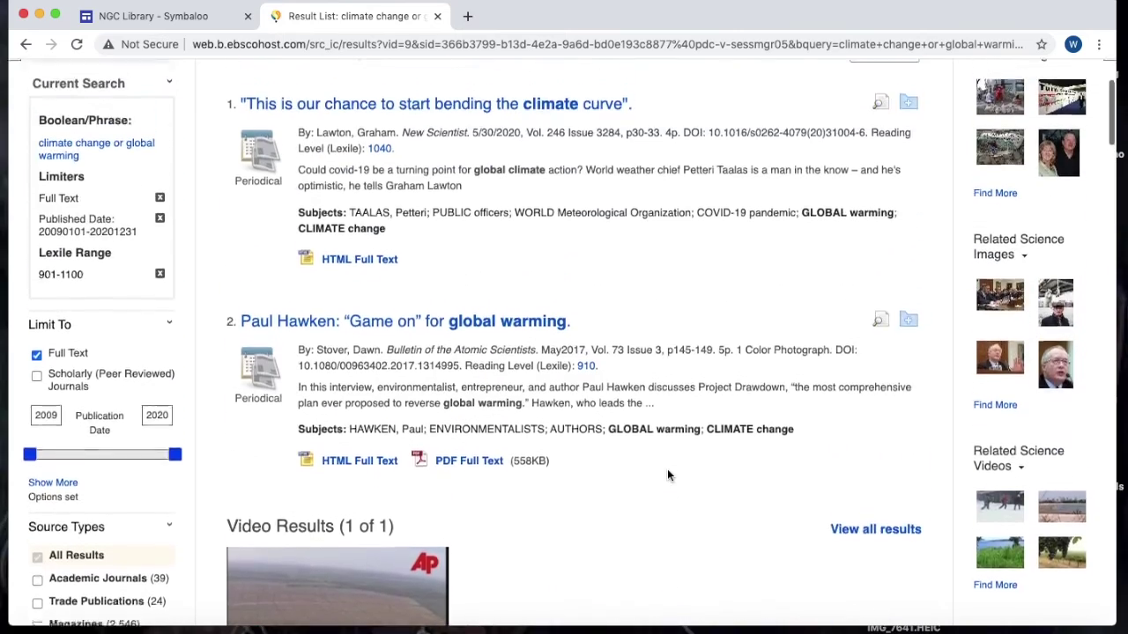
pyautogui.scroll(-10, 668, 475)
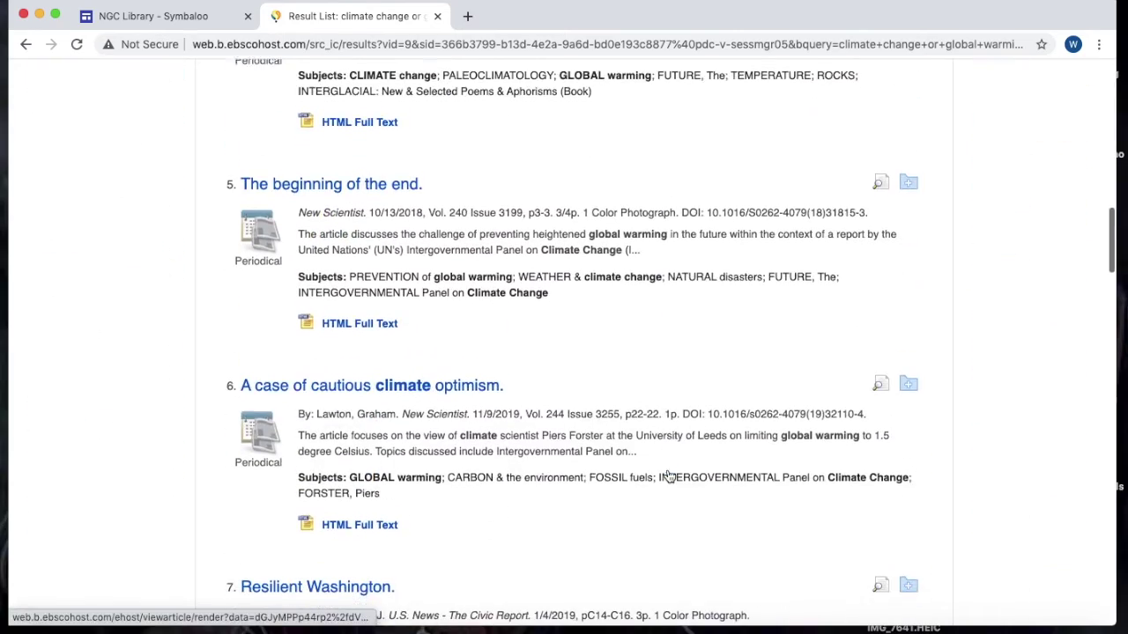
pyautogui.scroll(-5, 668, 470)
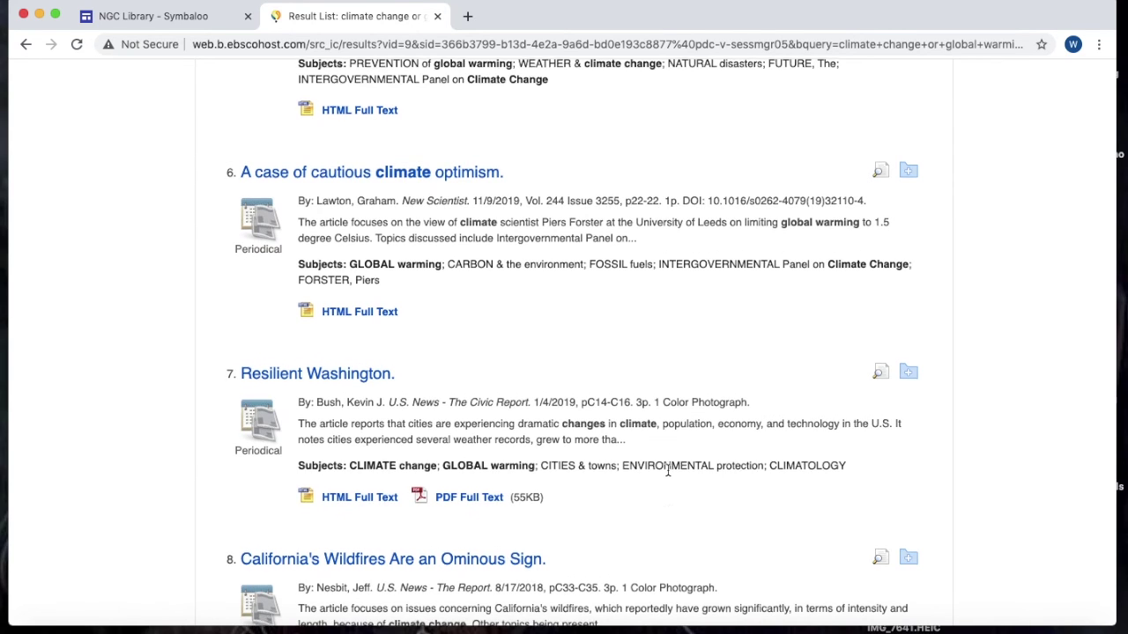
pyautogui.scroll(-1, 667, 471)
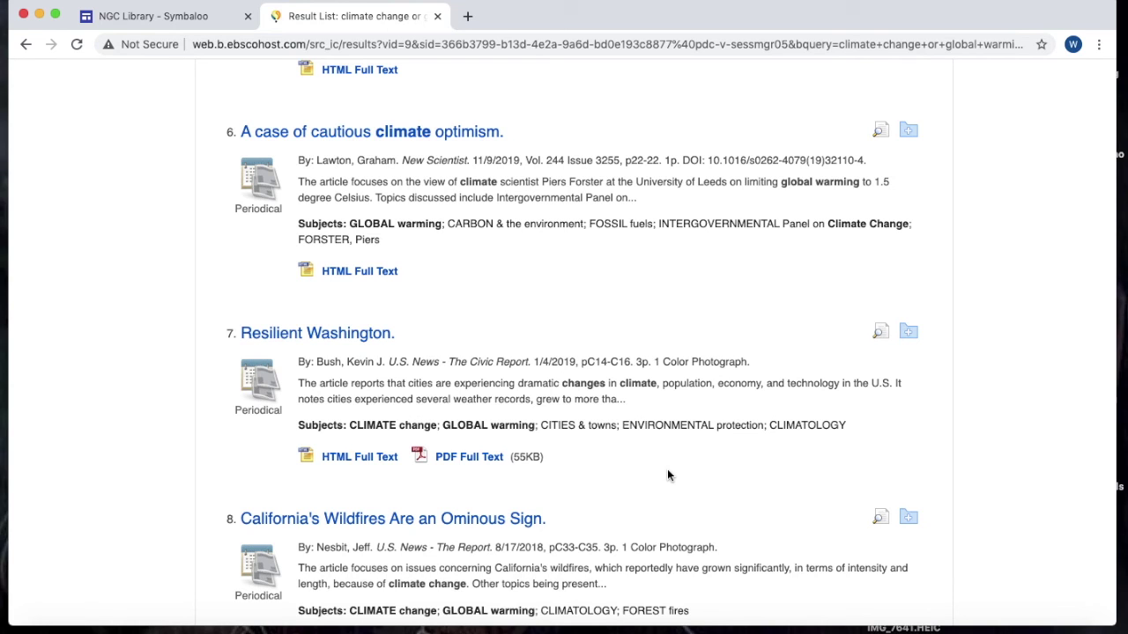
pyautogui.scroll(10, 668, 476)
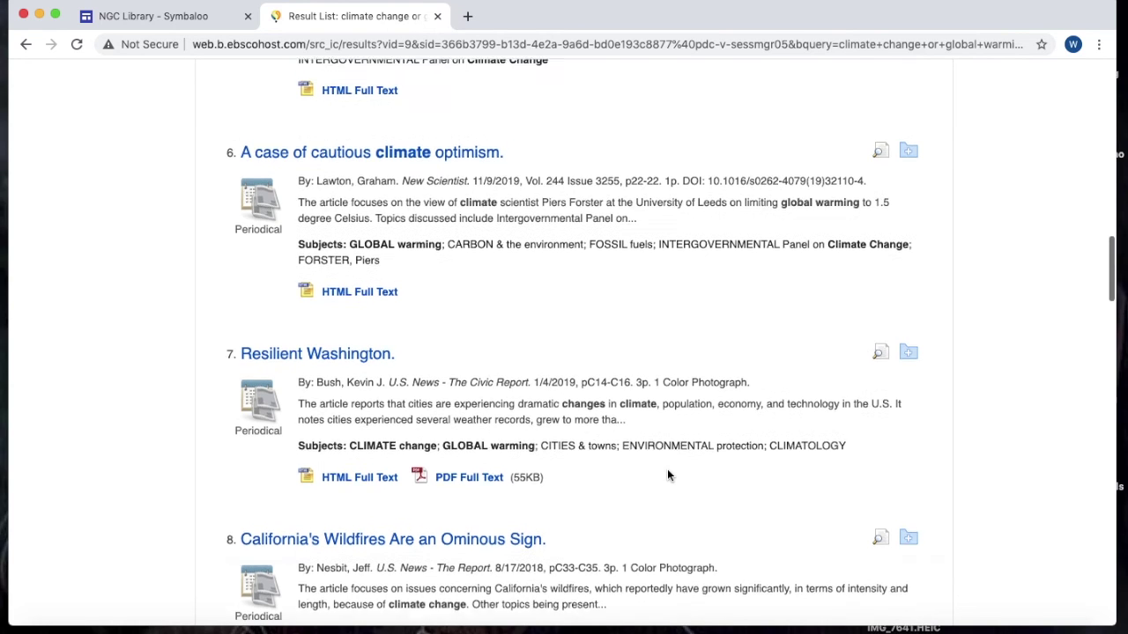
pyautogui.scroll(10, 670, 476)
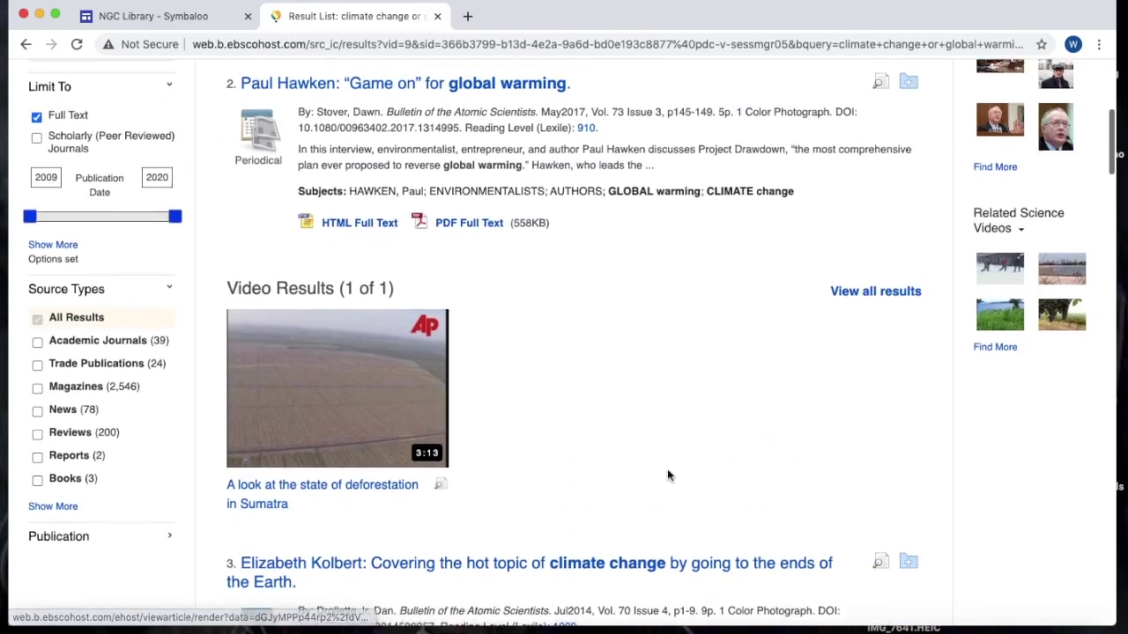
pyautogui.scroll(2, 668, 476)
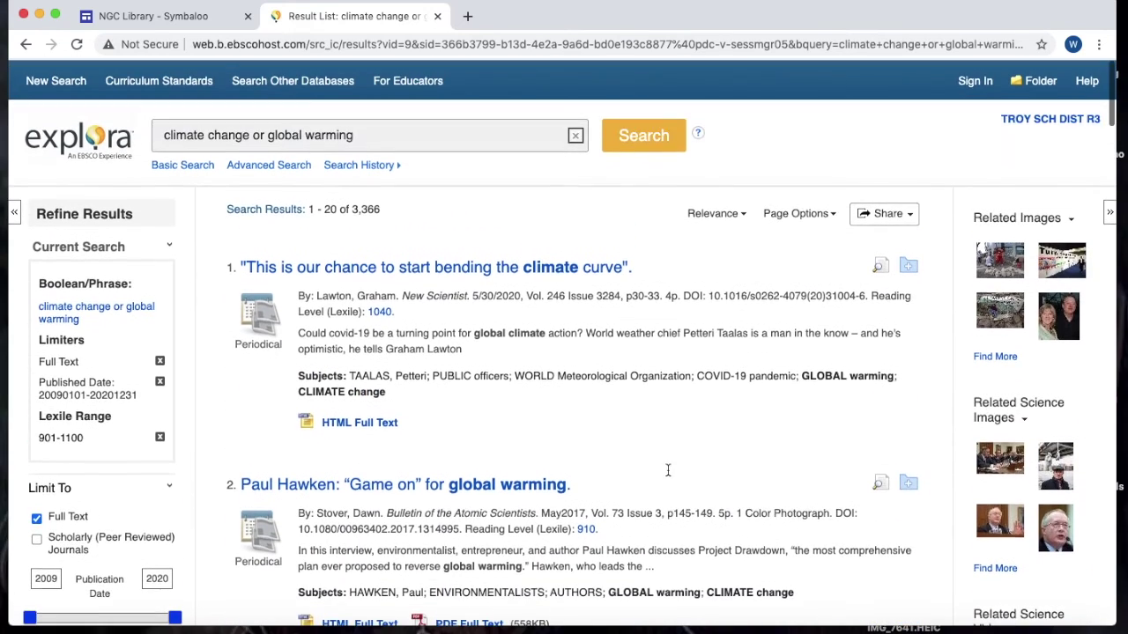